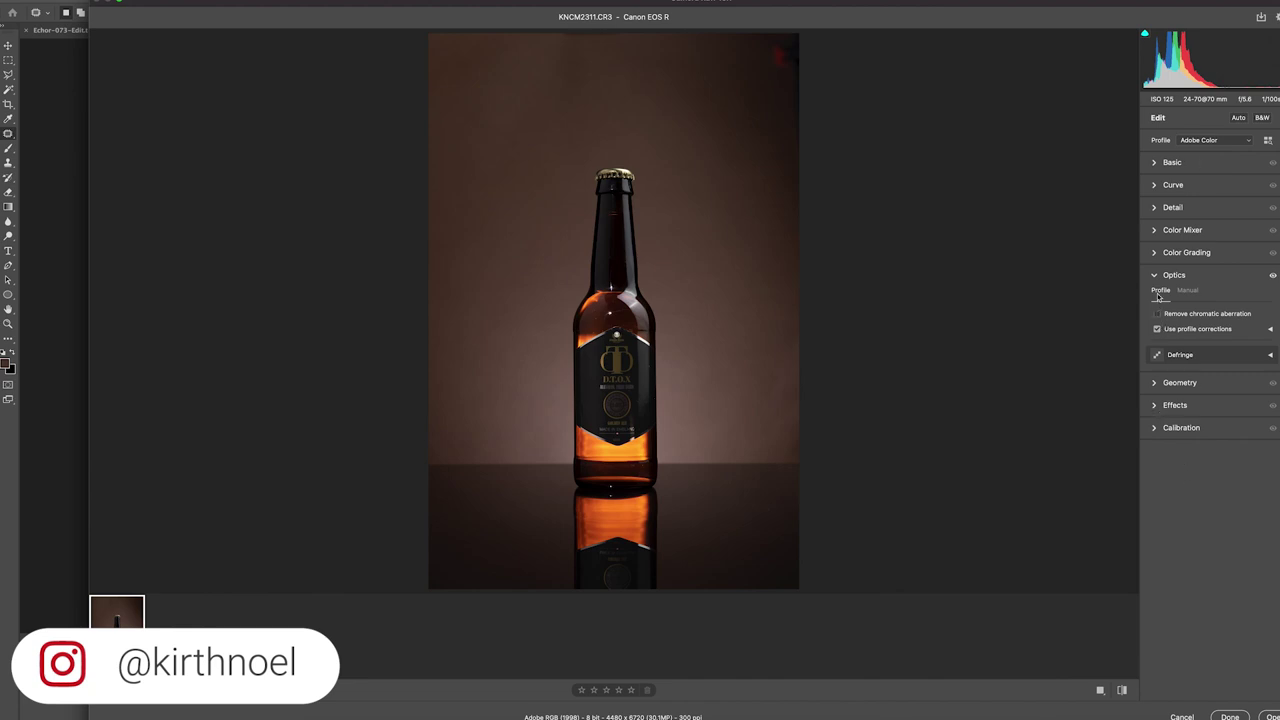
- Compare the bottle photo with and without lens profile corrections, keep them enabled, and open the image for retouching
{"action": "left_click", "coordinate": [1158, 329]}
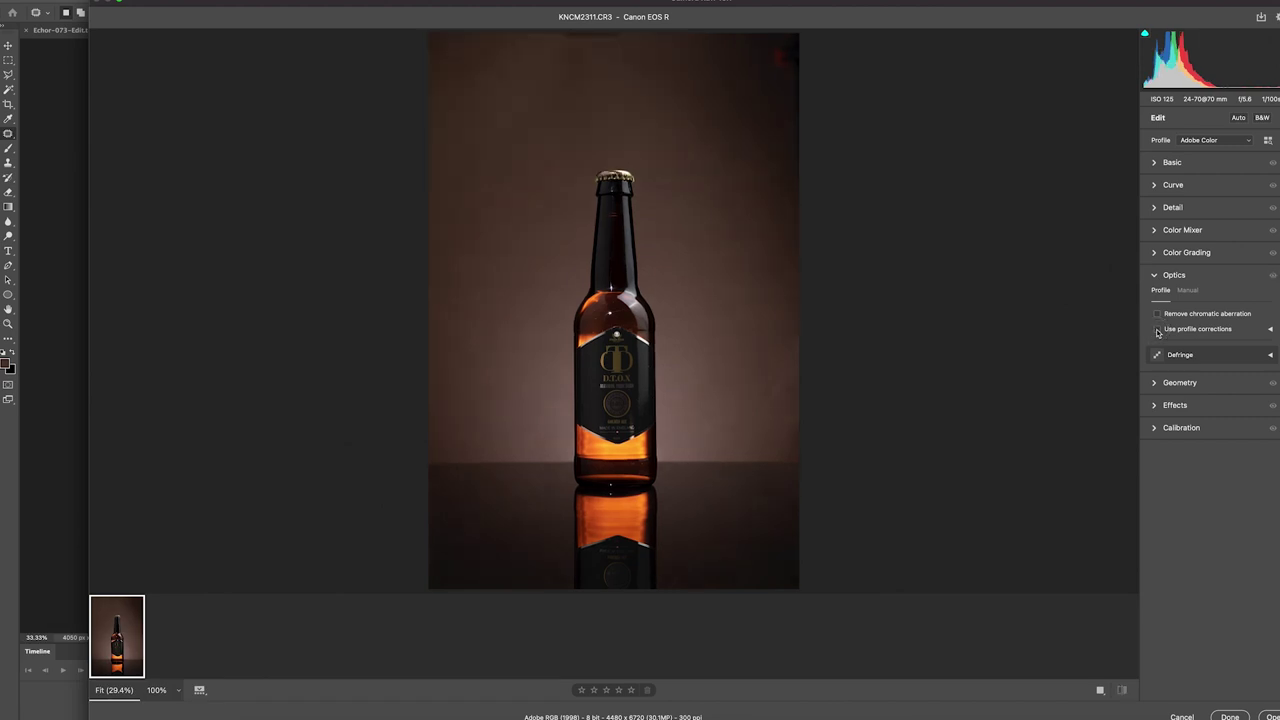
{"action": "left_click", "coordinate": [1158, 329]}
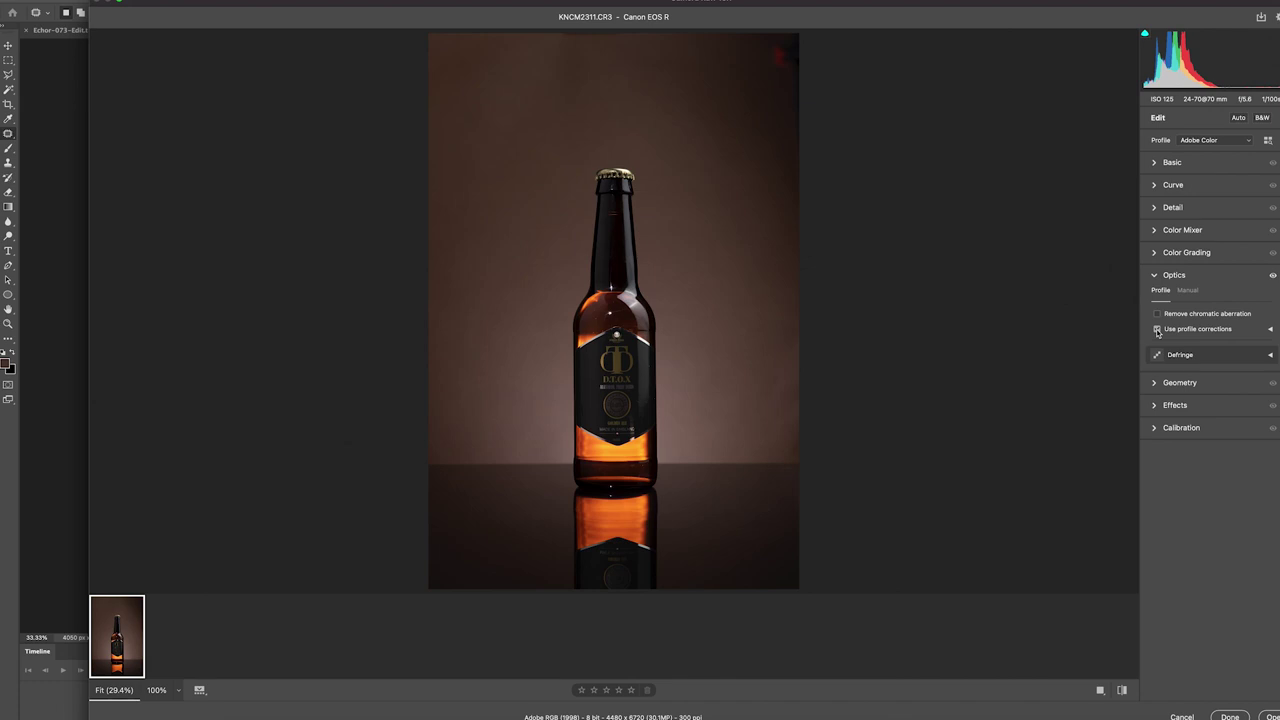
{"action": "left_click", "coordinate": [1158, 329]}
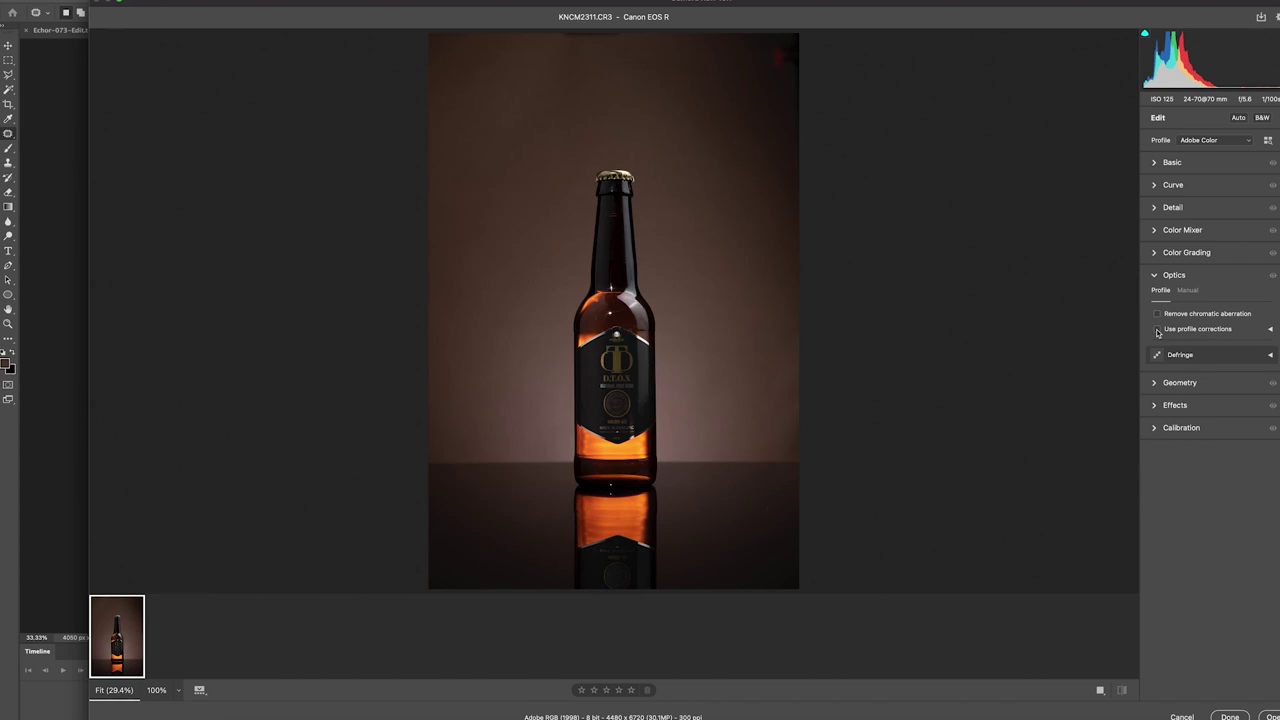
{"action": "left_click", "coordinate": [1158, 329]}
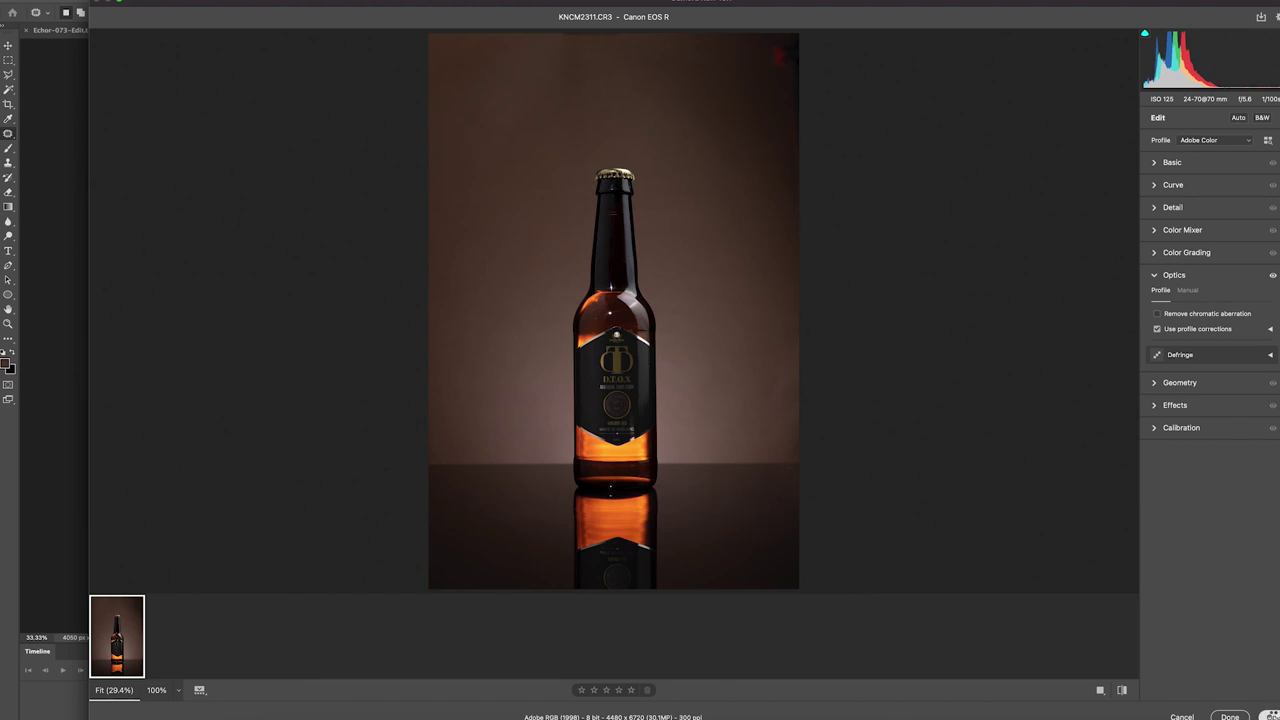
{"action": "left_click", "coordinate": [1270, 716]}
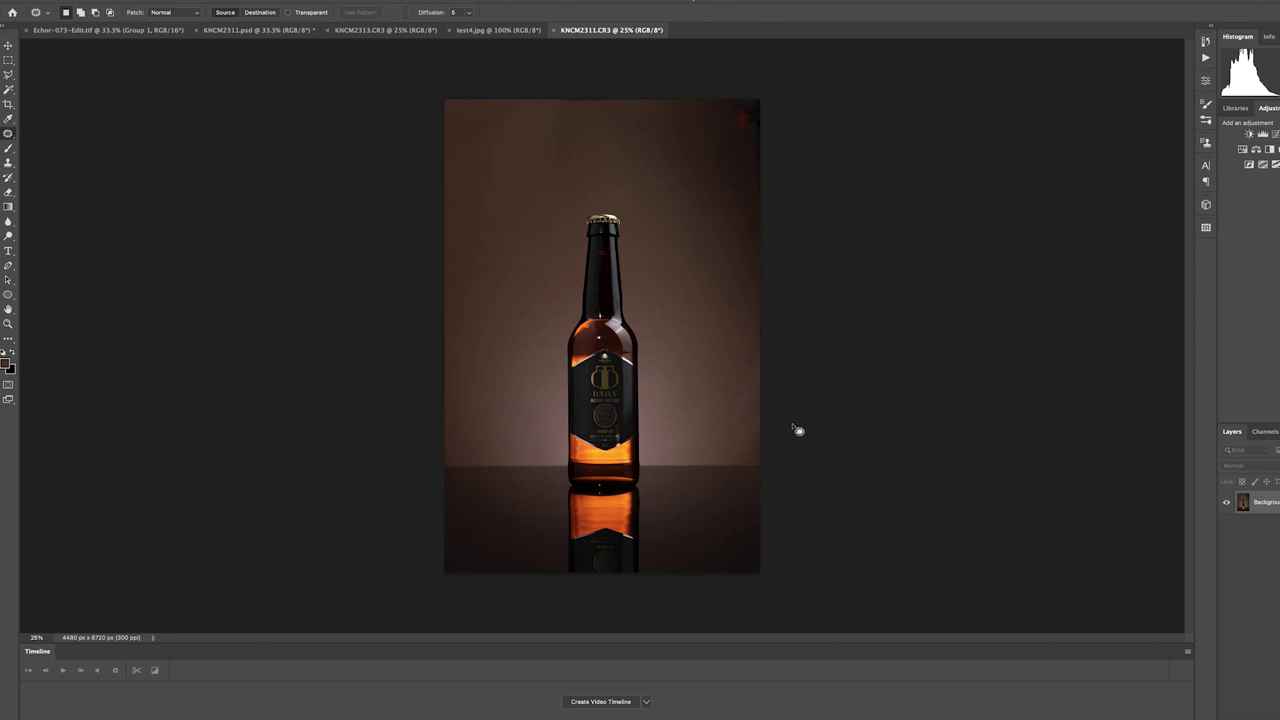
- Crop the photo tighter around the bottle at the original ratio, to about 3900 × 5850 px
{"action": "key", "text": "c"}
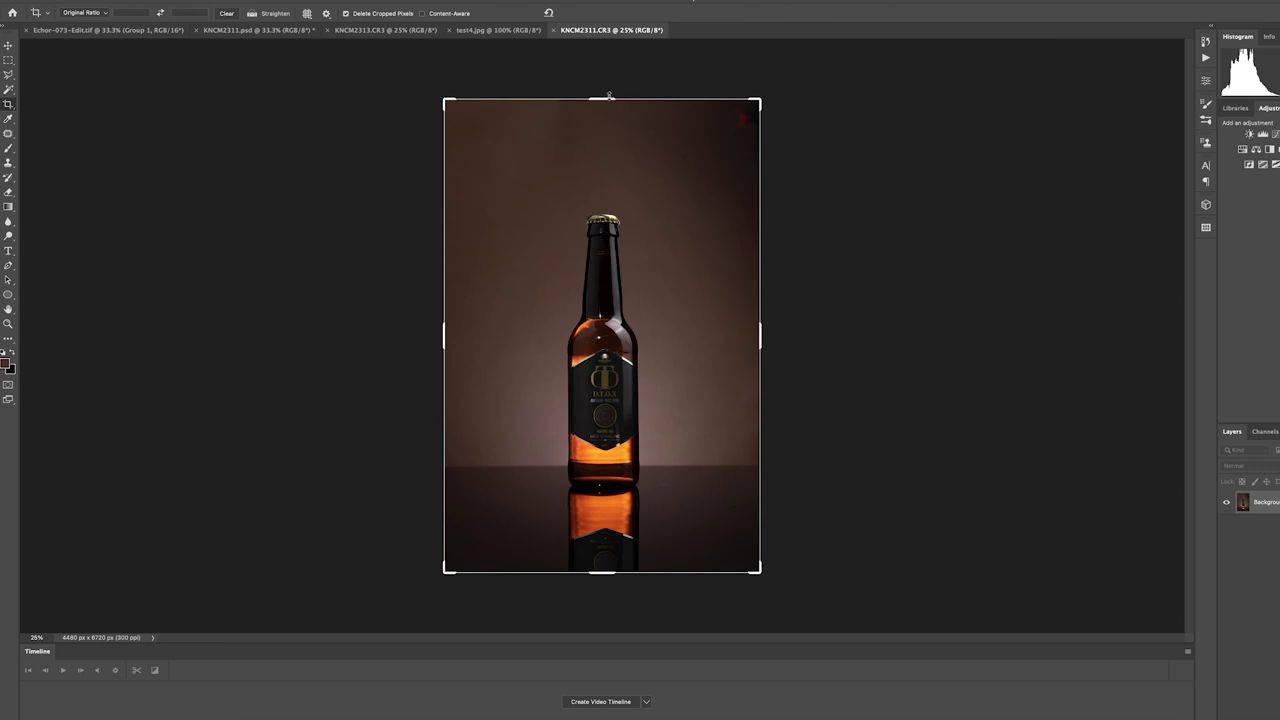
{"action": "left_click_drag", "start_coordinate": [609, 97], "coordinate": [614, 100]}
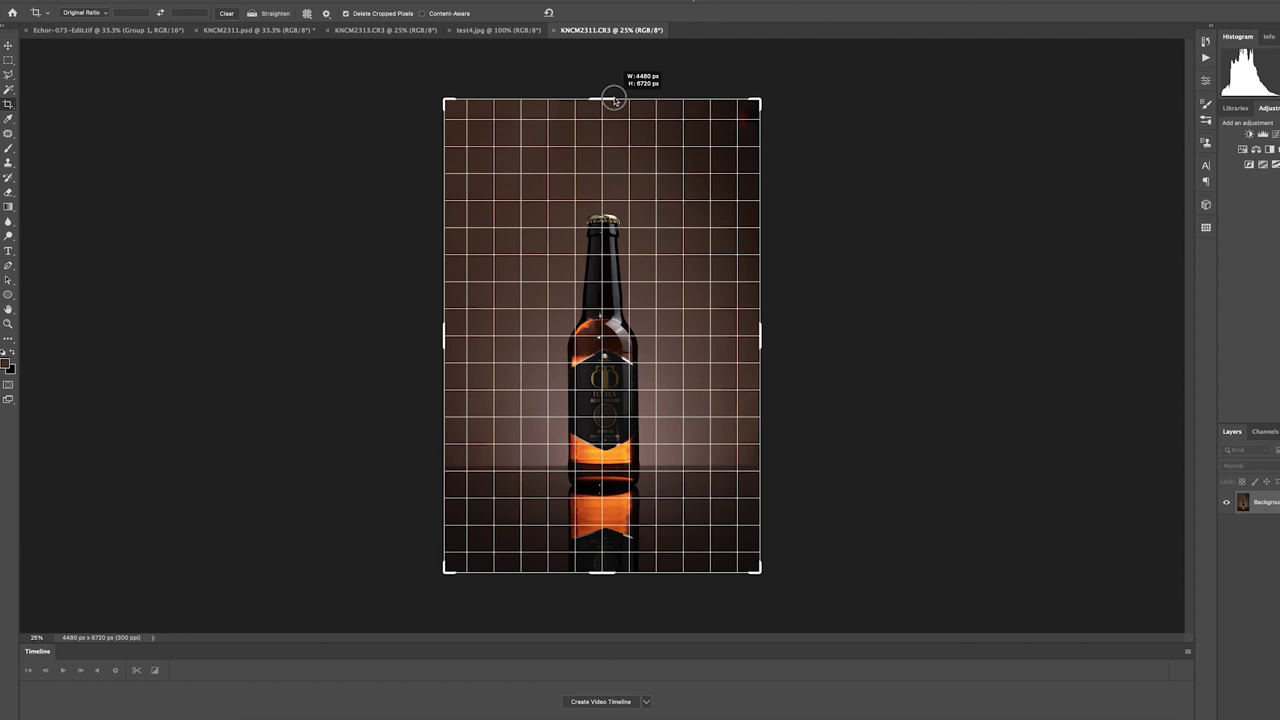
{"action": "left_click_drag", "start_coordinate": [614, 100], "coordinate": [613, 131]}
{"action": "left_click_drag", "start_coordinate": [638, 225], "coordinate": [638, 237]}
{"action": "key", "text": "Return"}
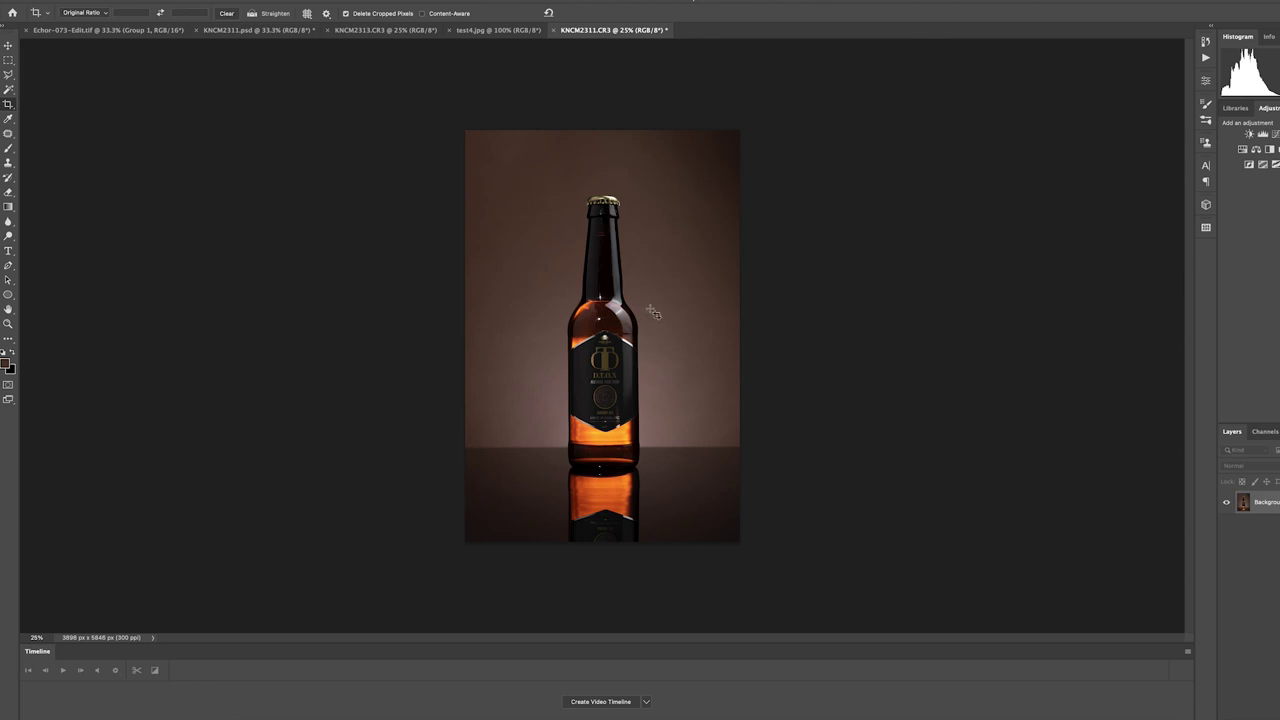
- Duplicate the background layer and use the Patch tool to clean the specks in the right-hand highlight of the bottle's collar
{"action": "key", "text": "super"}
{"action": "key", "text": "super+j"}
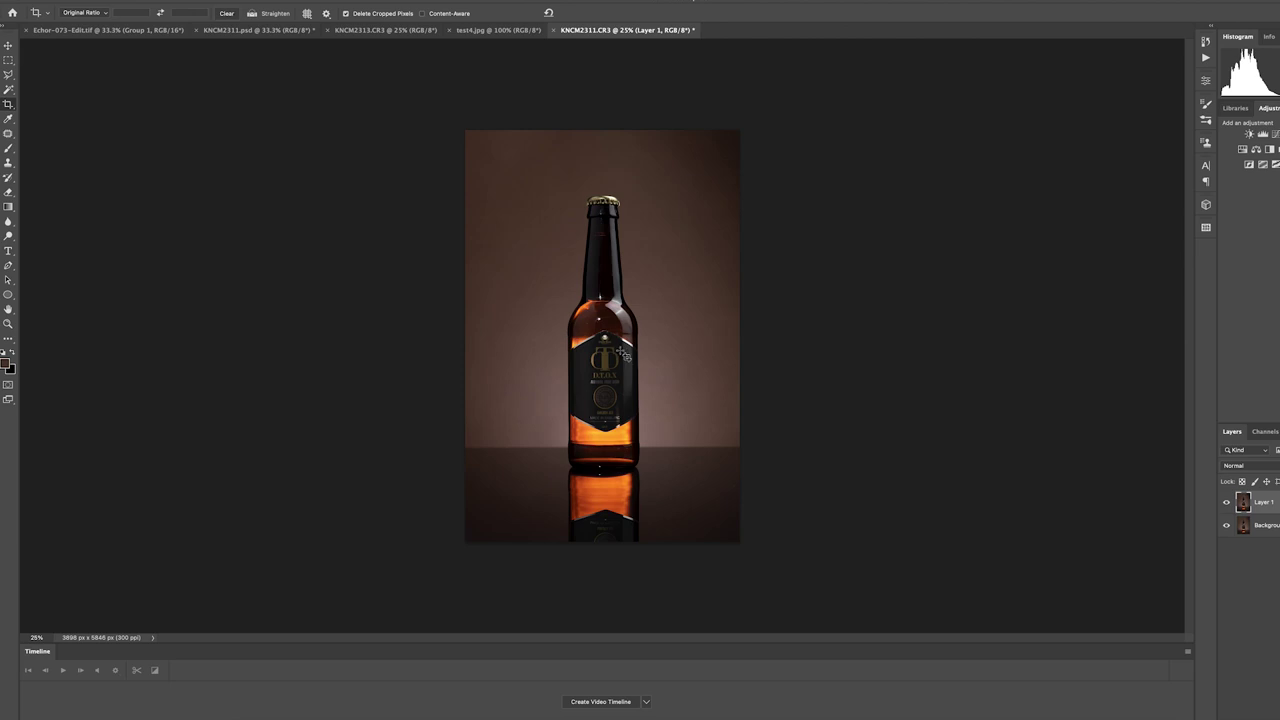
{"action": "key", "text": "j"}
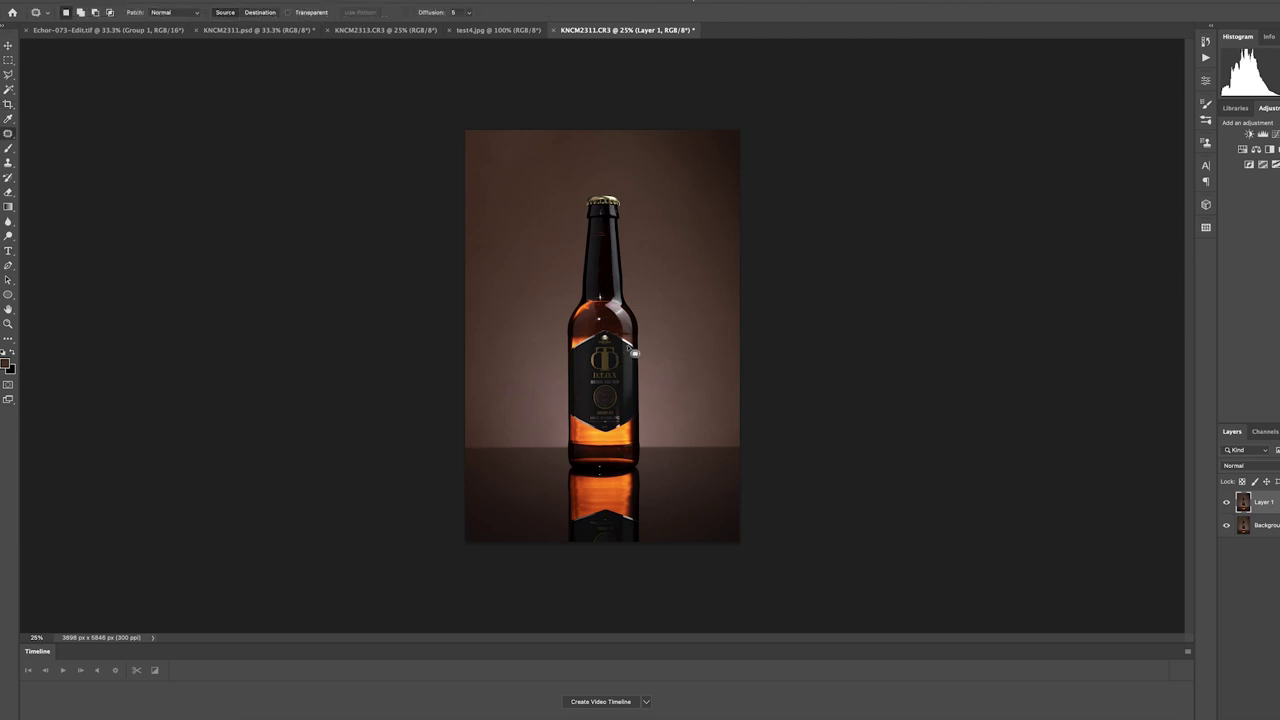
{"action": "scroll", "coordinate": [624, 342], "scroll_direction": "up", "scroll_amount": 5}
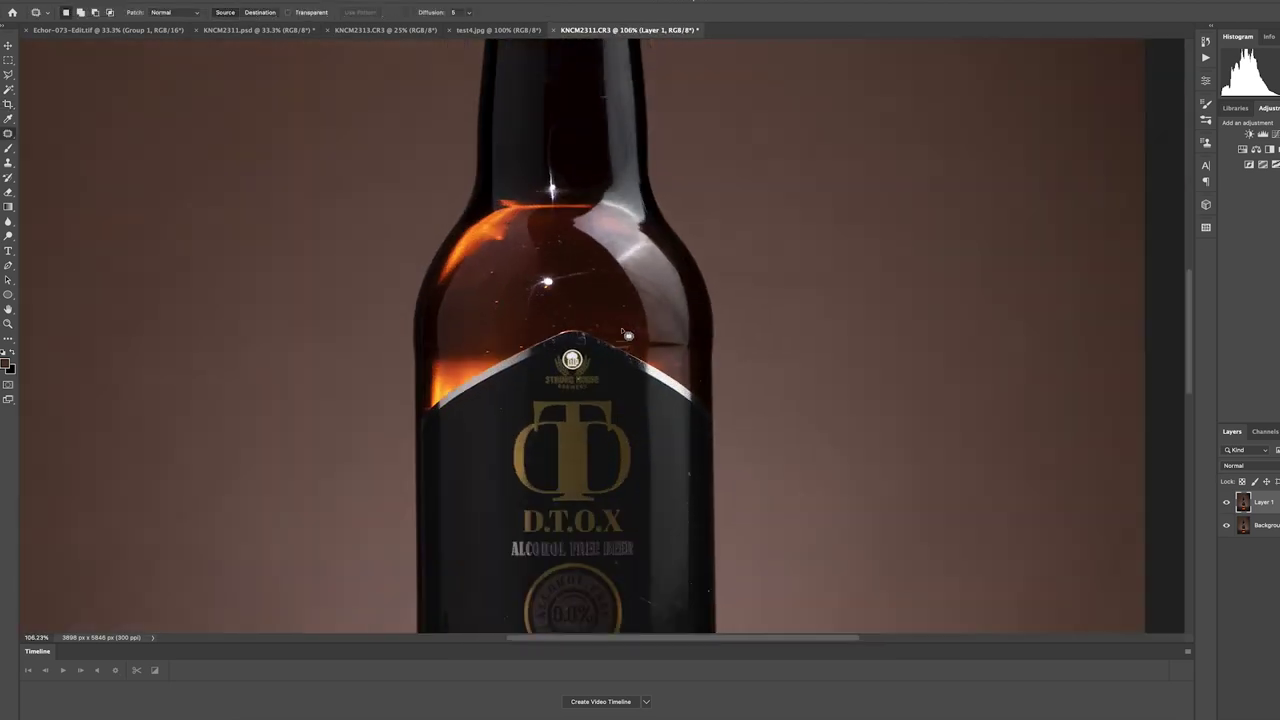
{"action": "scroll", "coordinate": [626, 333], "scroll_direction": "up", "scroll_amount": 3}
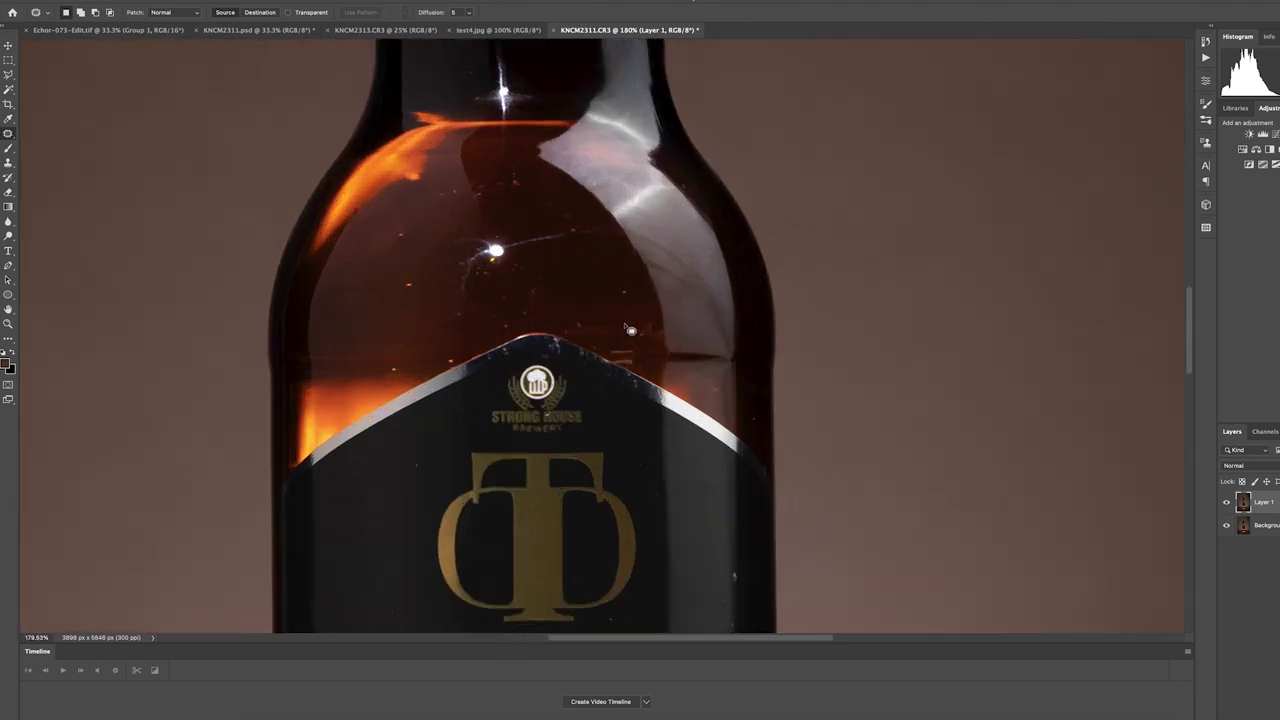
{"action": "scroll", "coordinate": [618, 309], "scroll_direction": "up", "scroll_amount": 2}
{"action": "scroll", "coordinate": [618, 309], "scroll_direction": "up", "scroll_amount": 10}
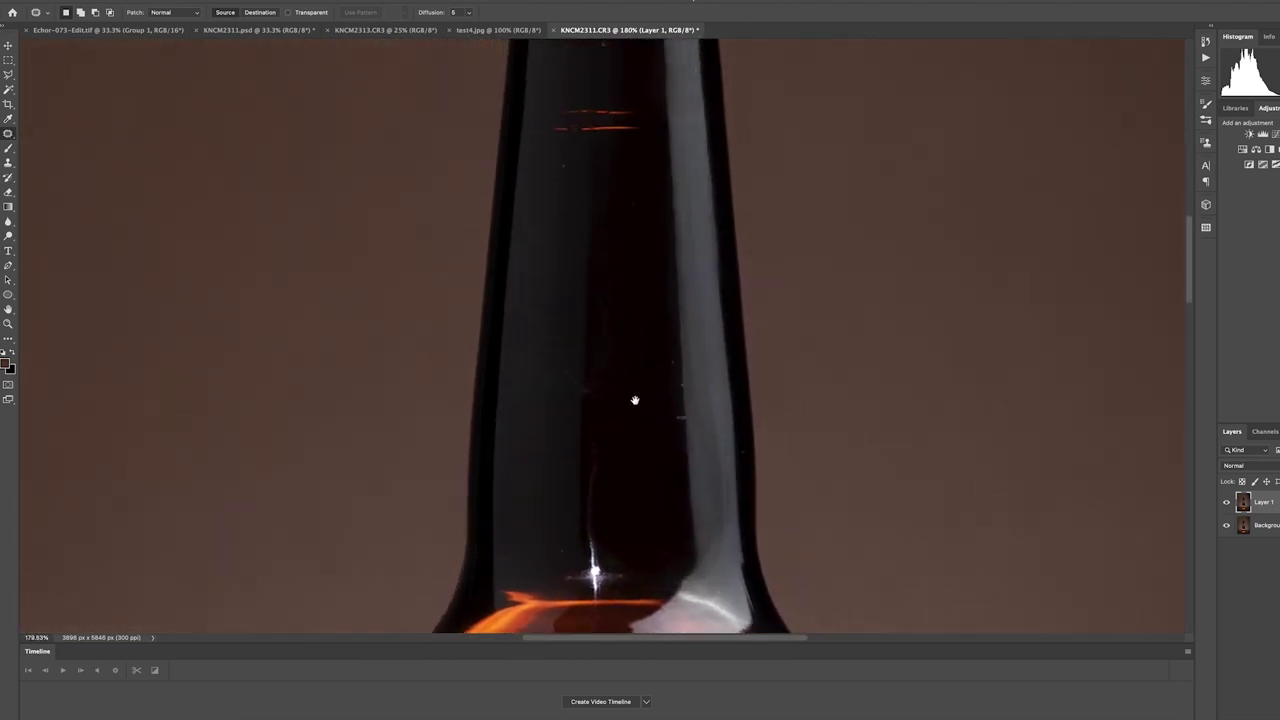
{"action": "scroll", "coordinate": [634, 337], "scroll_direction": "up", "scroll_amount": 3}
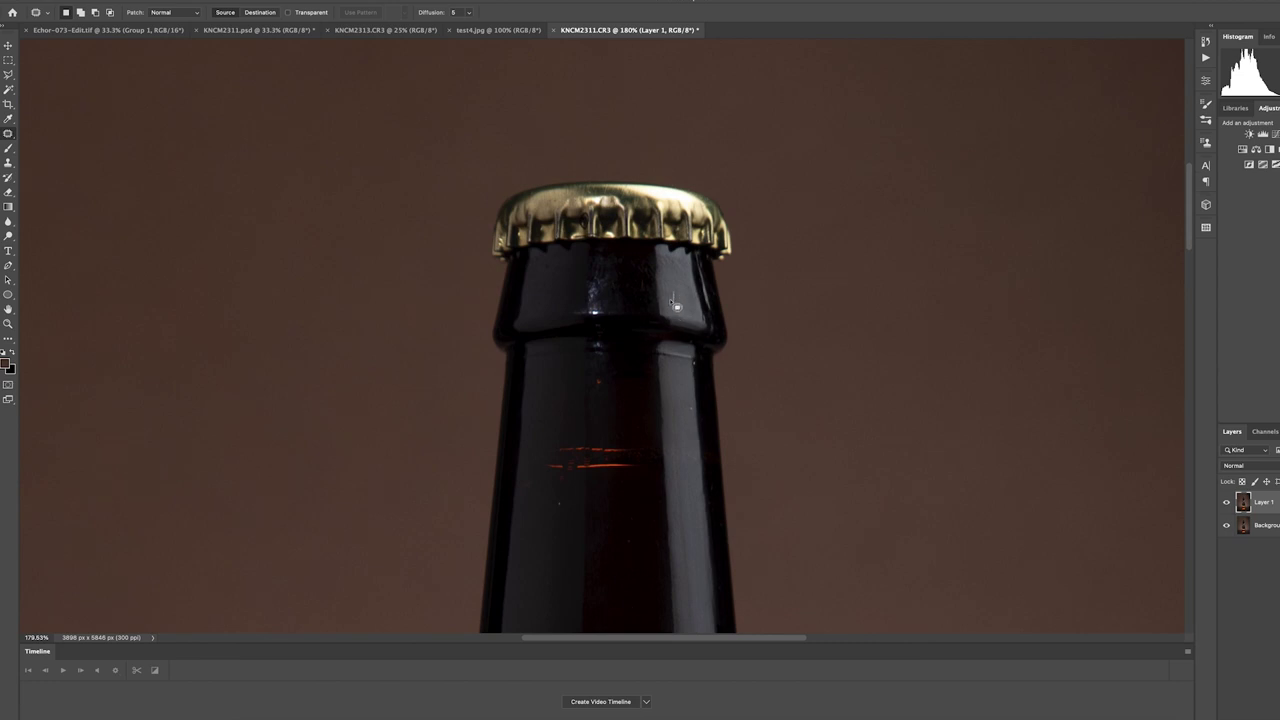
{"action": "mouse_move", "coordinate": [669, 289]}
{"action": "left_mouse_down"}
{"action": "mouse_move", "coordinate": [672, 308]}
{"action": "mouse_move", "coordinate": [669, 283]}
{"action": "mouse_move", "coordinate": [686, 298]}
{"action": "left_mouse_up"}
{"action": "key", "text": "super+d"}
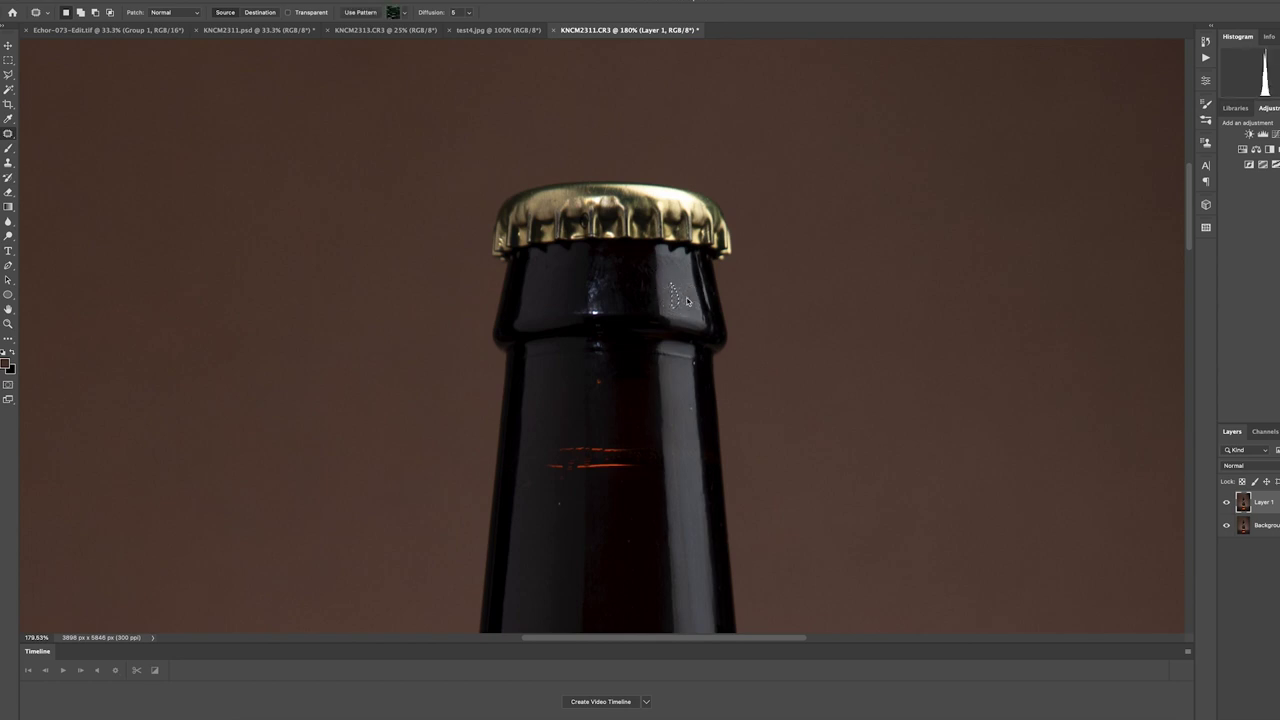
{"action": "key", "text": "super+d"}
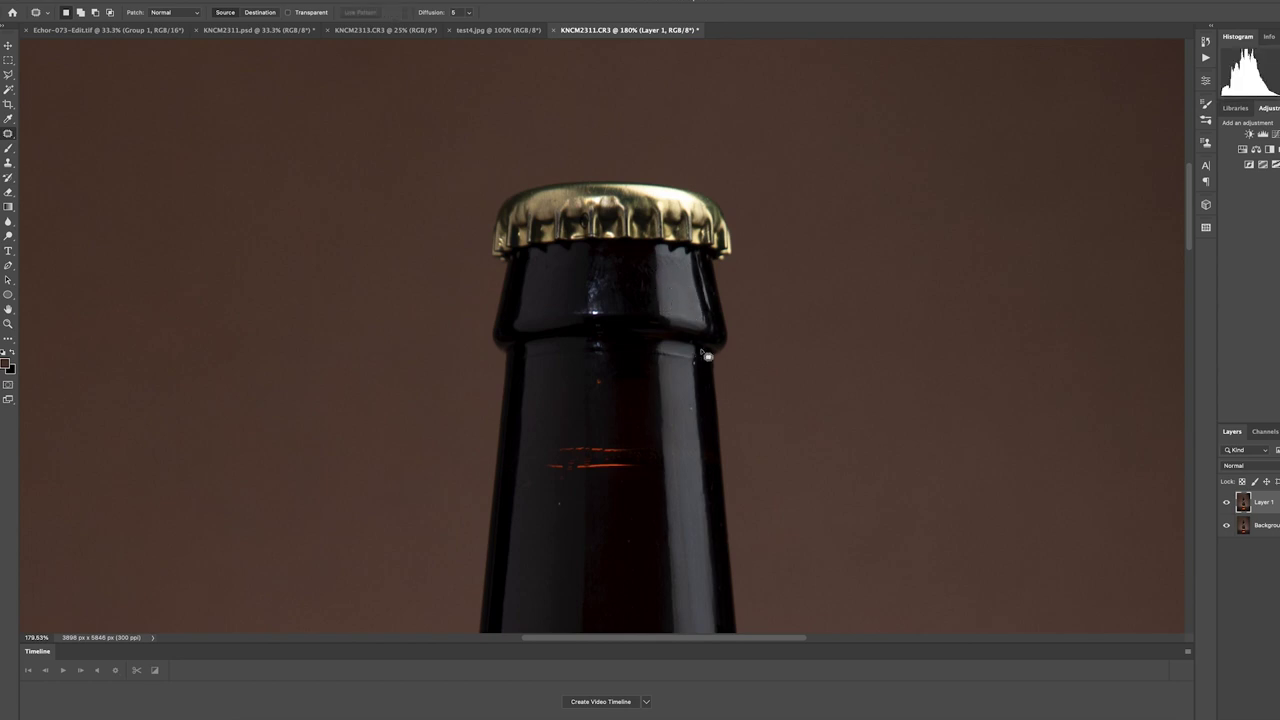
- Spot-heal the specks on the upper neck highlight, and patch out the pale smudge on the collar and the red spot beneath it
{"action": "left_click_drag", "start_coordinate": [9, 134], "coordinate": [45, 132]}
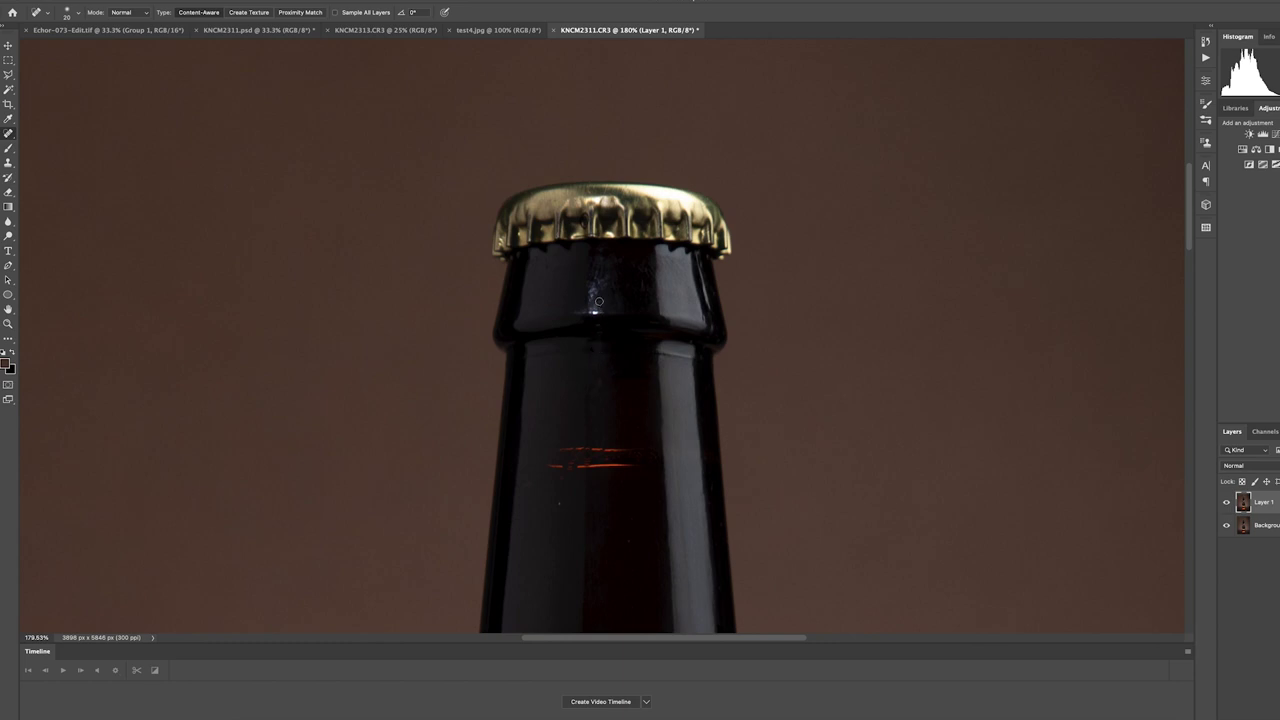
{"action": "right_click", "coordinate": [9, 135]}
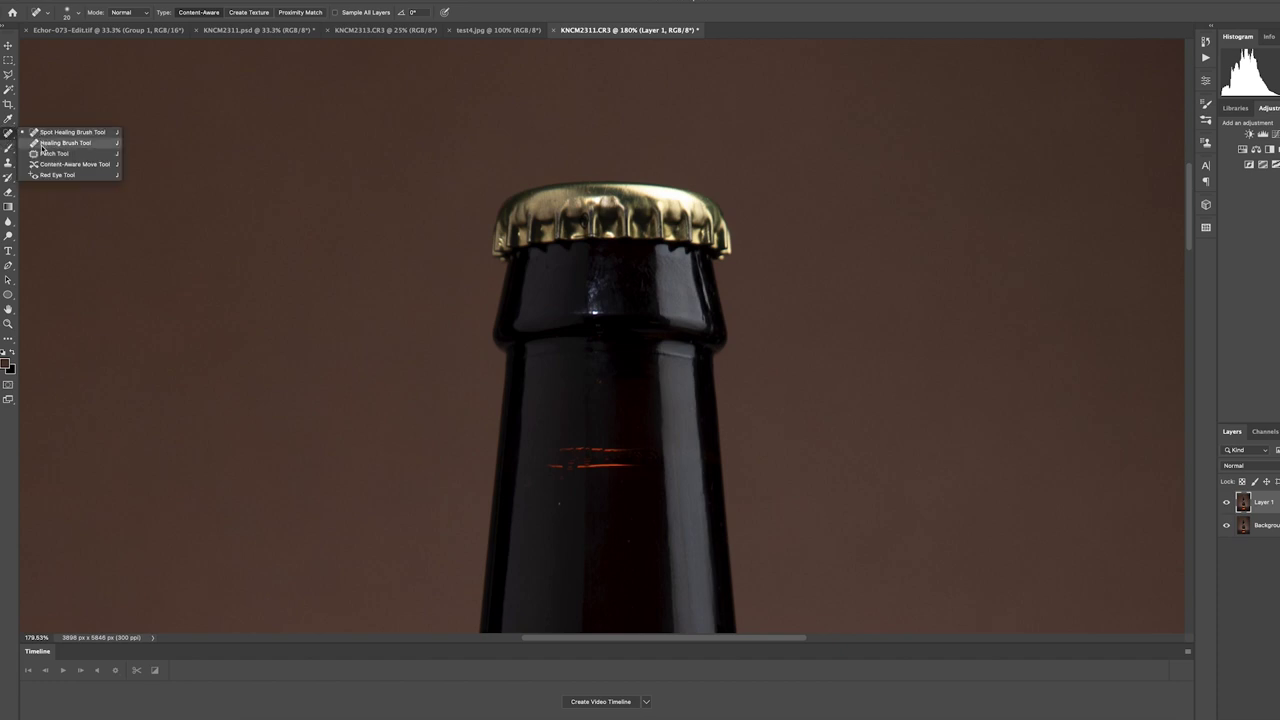
{"action": "left_click", "coordinate": [50, 153]}
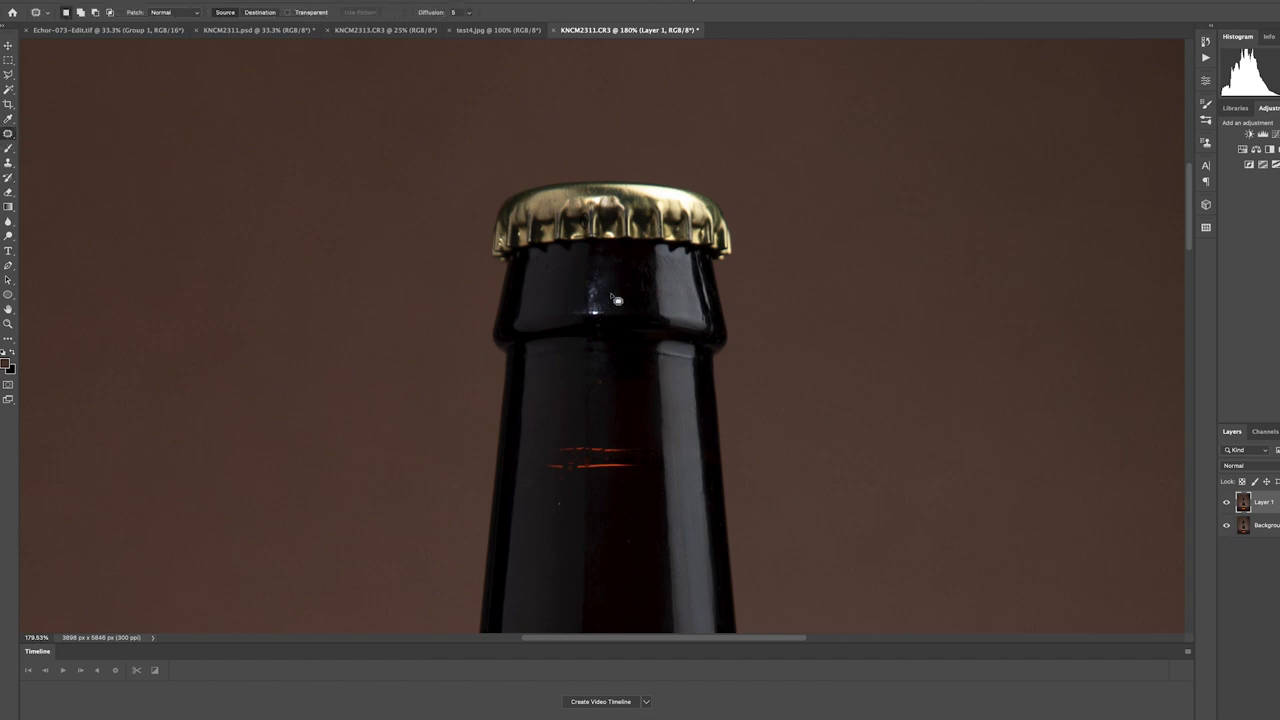
{"action": "mouse_move", "coordinate": [594, 259]}
{"action": "left_mouse_down"}
{"action": "mouse_move", "coordinate": [589, 313]}
{"action": "mouse_move", "coordinate": [612, 320]}
{"action": "mouse_move", "coordinate": [602, 260]}
{"action": "mouse_move", "coordinate": [619, 292]}
{"action": "mouse_move", "coordinate": [636, 284]}
{"action": "mouse_move", "coordinate": [626, 304]}
{"action": "mouse_move", "coordinate": [636, 278]}
{"action": "mouse_move", "coordinate": [647, 287]}
{"action": "mouse_move", "coordinate": [638, 273]}
{"action": "mouse_move", "coordinate": [632, 302]}
{"action": "mouse_move", "coordinate": [609, 280]}
{"action": "left_mouse_up"}
{"action": "key", "text": "ctrl+d"}
{"action": "key", "text": "super+d"}
{"action": "left_click", "coordinate": [598, 384]}
{"action": "left_click", "coordinate": [600, 380]}
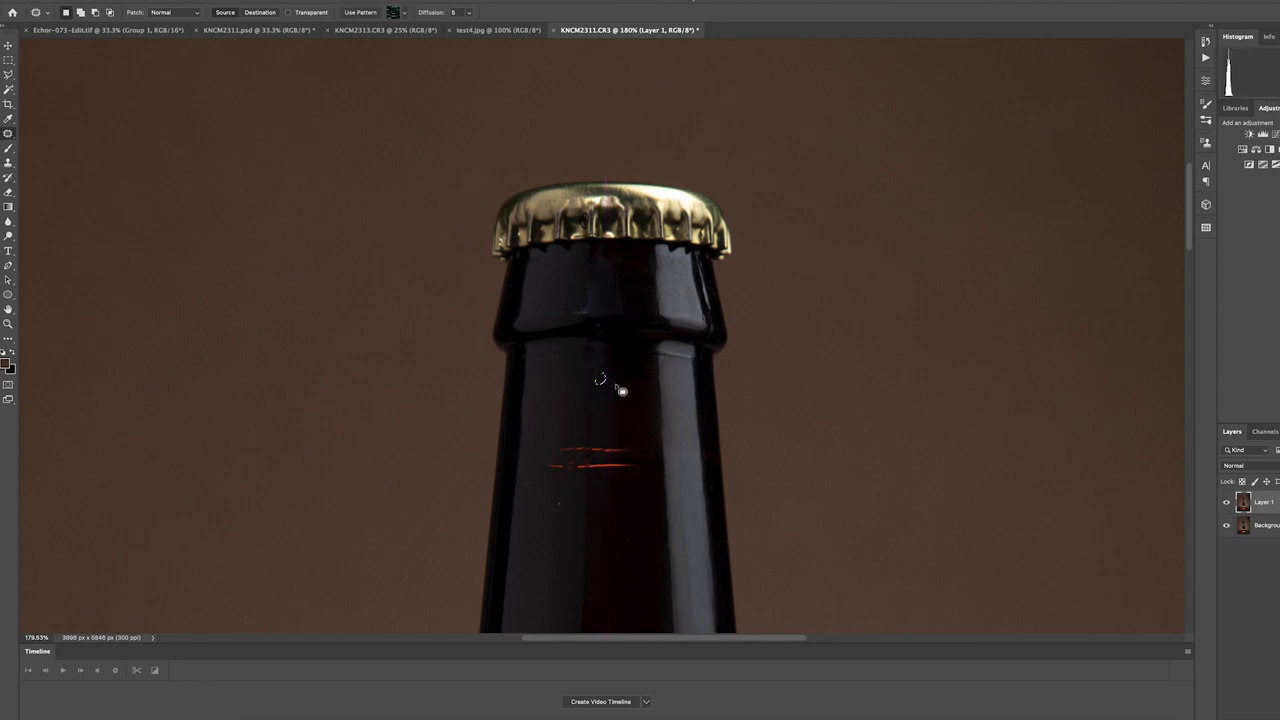
- Remove the specks and small scratches along the neck and its right-hand highlight with the Spot Healing Brush
{"action": "left_click", "coordinate": [12, 133]}
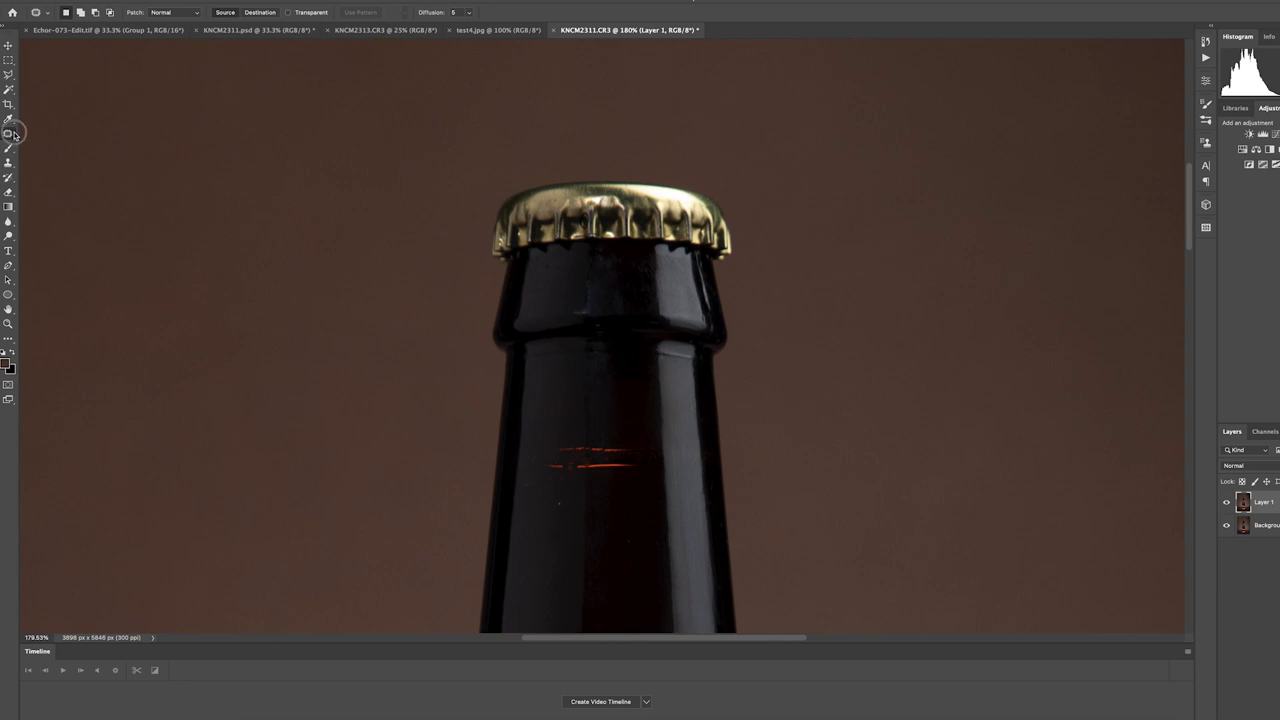
{"action": "left_click", "coordinate": [52, 131]}
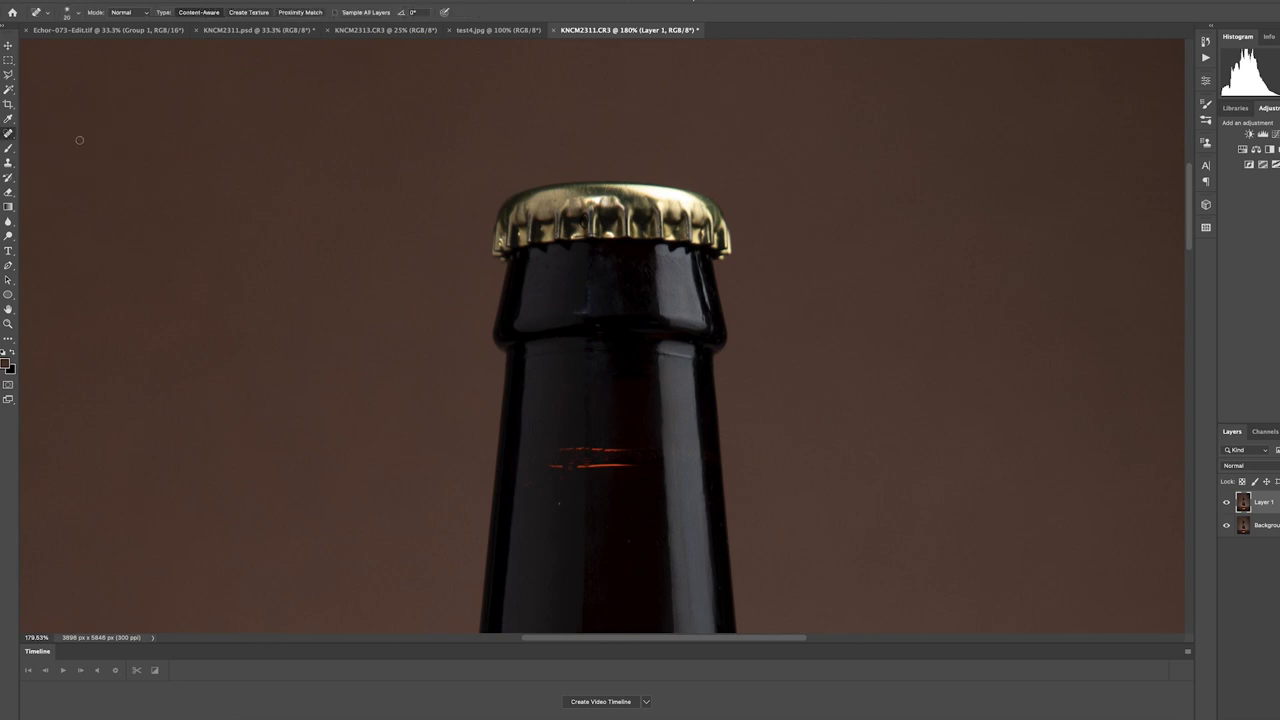
{"action": "left_click", "coordinate": [618, 447], "text": "alt"}
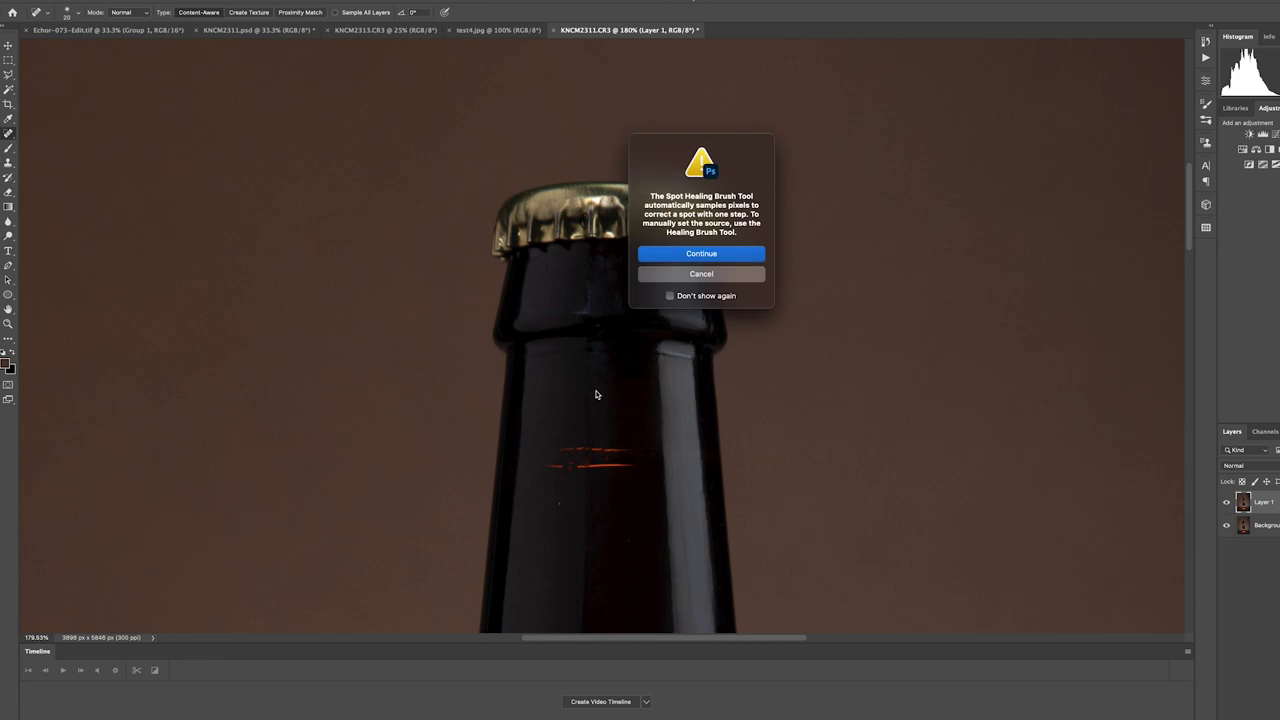
{"action": "left_click", "coordinate": [704, 253]}
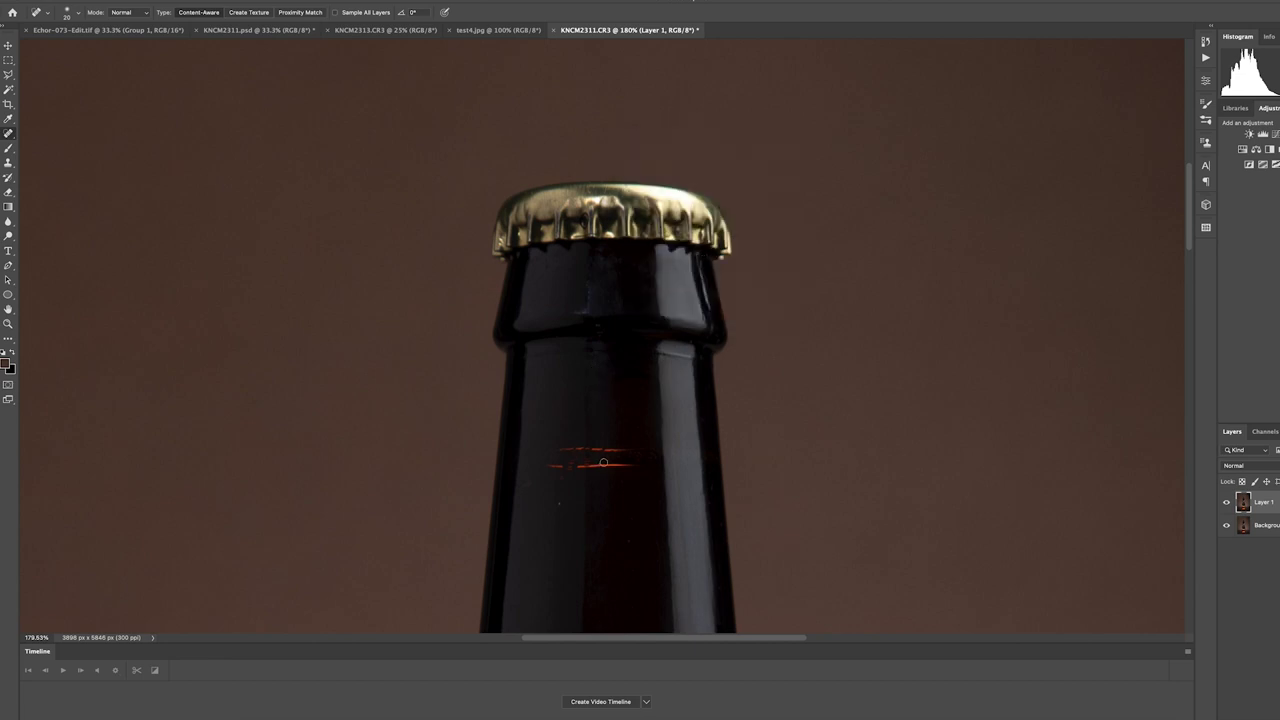
{"action": "left_click_drag", "start_coordinate": [606, 500], "coordinate": [607, 385]}
{"action": "left_click_drag", "start_coordinate": [607, 500], "coordinate": [581, 352]}
{"action": "left_click", "coordinate": [551, 215]}
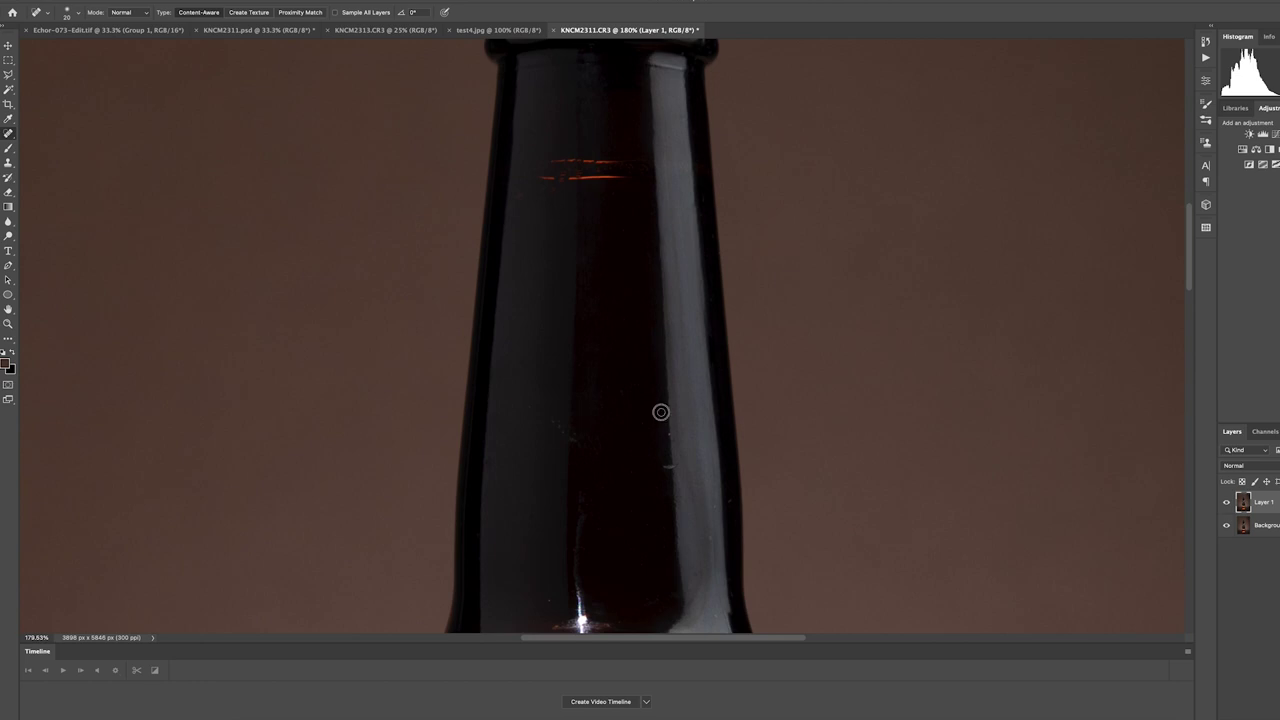
{"action": "left_click_drag", "start_coordinate": [671, 434], "coordinate": [661, 467]}
{"action": "scroll", "coordinate": [632, 463], "scroll_direction": "down", "scroll_amount": 5}
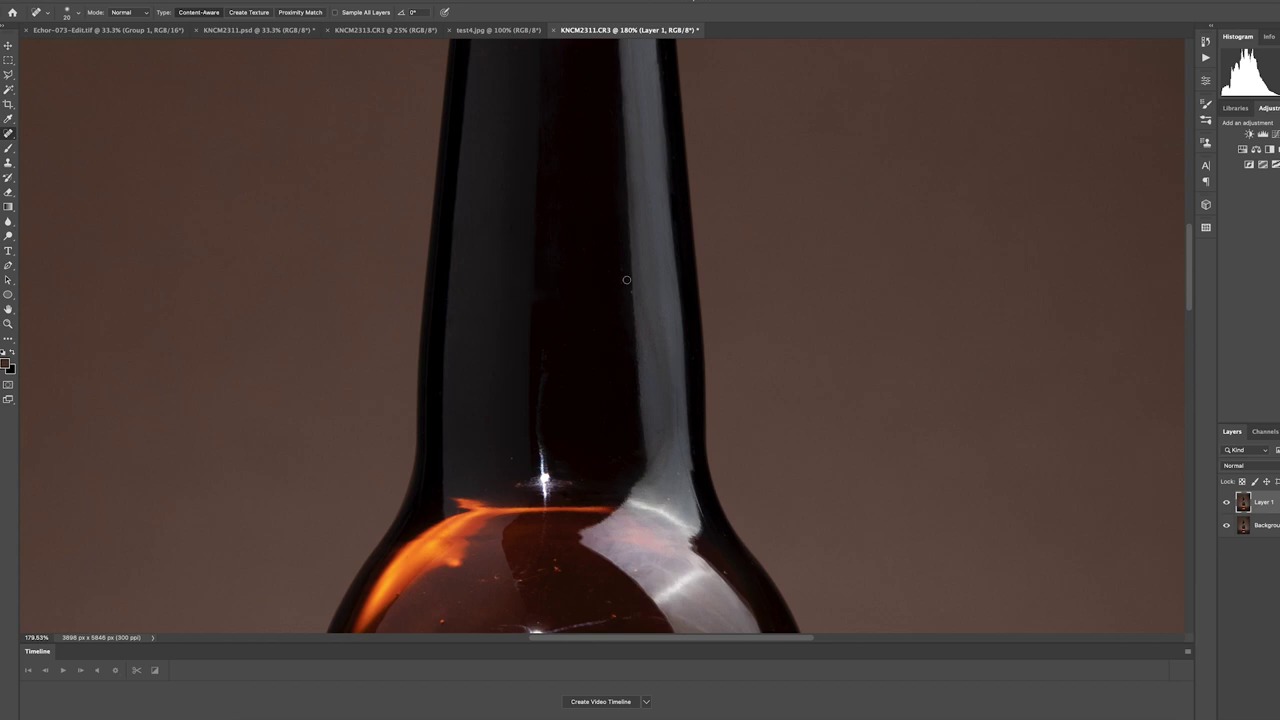
- Patch out the star-shaped light reflection at the base of the bottle's neck using clean dark glass
{"action": "left_click_drag", "start_coordinate": [593, 395], "coordinate": [594, 232]}
{"action": "right_click", "coordinate": [8, 133]}
{"action": "left_click", "coordinate": [55, 155]}
{"action": "mouse_move", "coordinate": [549, 88]}
{"action": "left_mouse_down"}
{"action": "mouse_move", "coordinate": [527, 220]}
{"action": "mouse_move", "coordinate": [546, 246]}
{"action": "mouse_move", "coordinate": [576, 232]}
{"action": "mouse_move", "coordinate": [548, 88]}
{"action": "left_mouse_up"}
{"action": "left_click_drag", "start_coordinate": [554, 182], "coordinate": [594, 172]}
{"action": "key", "text": "super+d"}
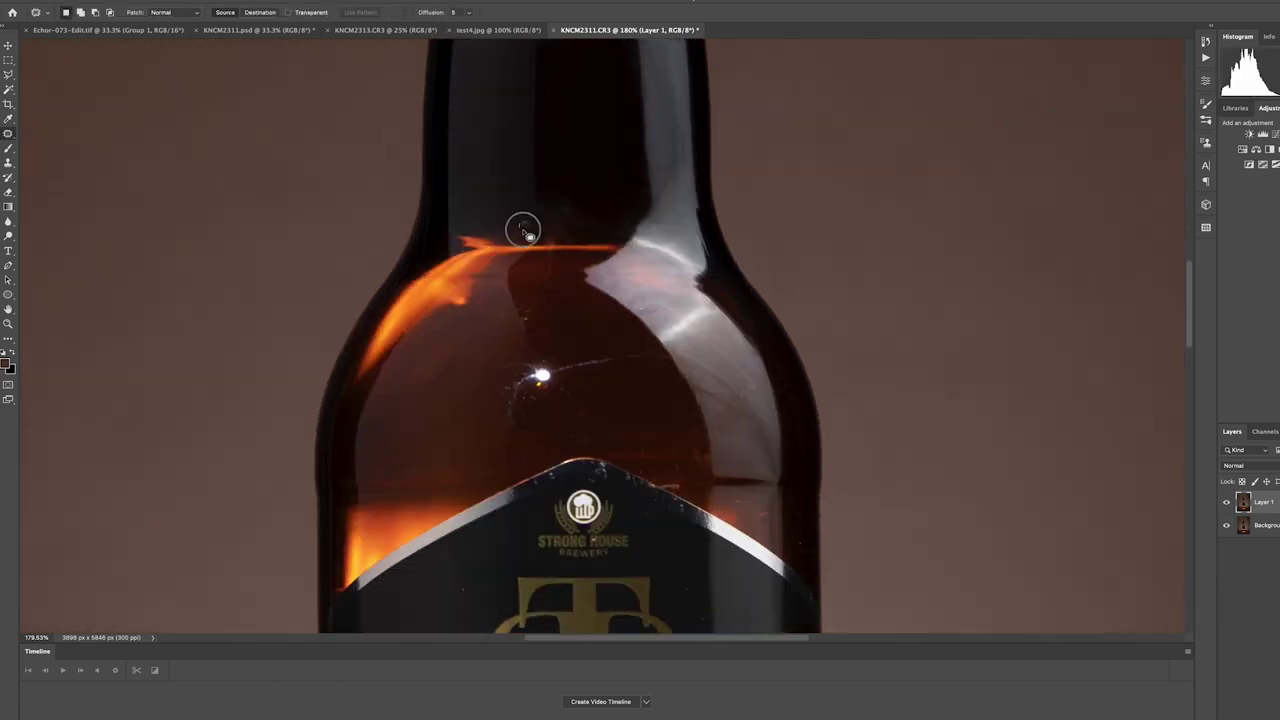
- Patch out the bright light reflection and streak in the amber glass above the label
{"action": "left_click_drag", "start_coordinate": [600, 378], "coordinate": [585, 264]}
{"action": "mouse_move", "coordinate": [522, 248]}
{"action": "left_mouse_down"}
{"action": "mouse_move", "coordinate": [489, 313]}
{"action": "mouse_move", "coordinate": [534, 290]}
{"action": "mouse_move", "coordinate": [510, 248]}
{"action": "left_mouse_up"}
{"action": "mouse_move", "coordinate": [525, 273]}
{"action": "left_mouse_down"}
{"action": "mouse_move", "coordinate": [578, 293]}
{"action": "mouse_move", "coordinate": [543, 234]}
{"action": "left_mouse_up"}
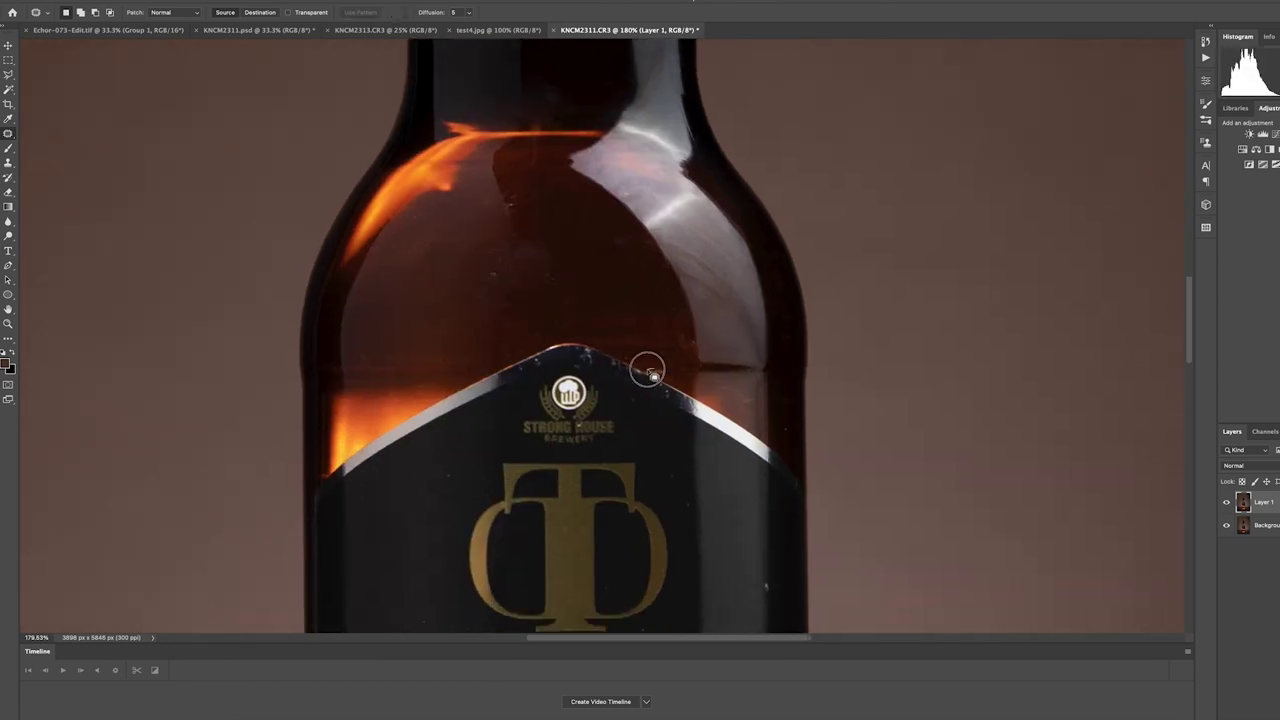
- Clean the nicks along the label's top edge and the specks on its upper part with the Spot Healing Brush
{"action": "right_click", "coordinate": [11, 133]}
{"action": "left_click", "coordinate": [72, 132]}
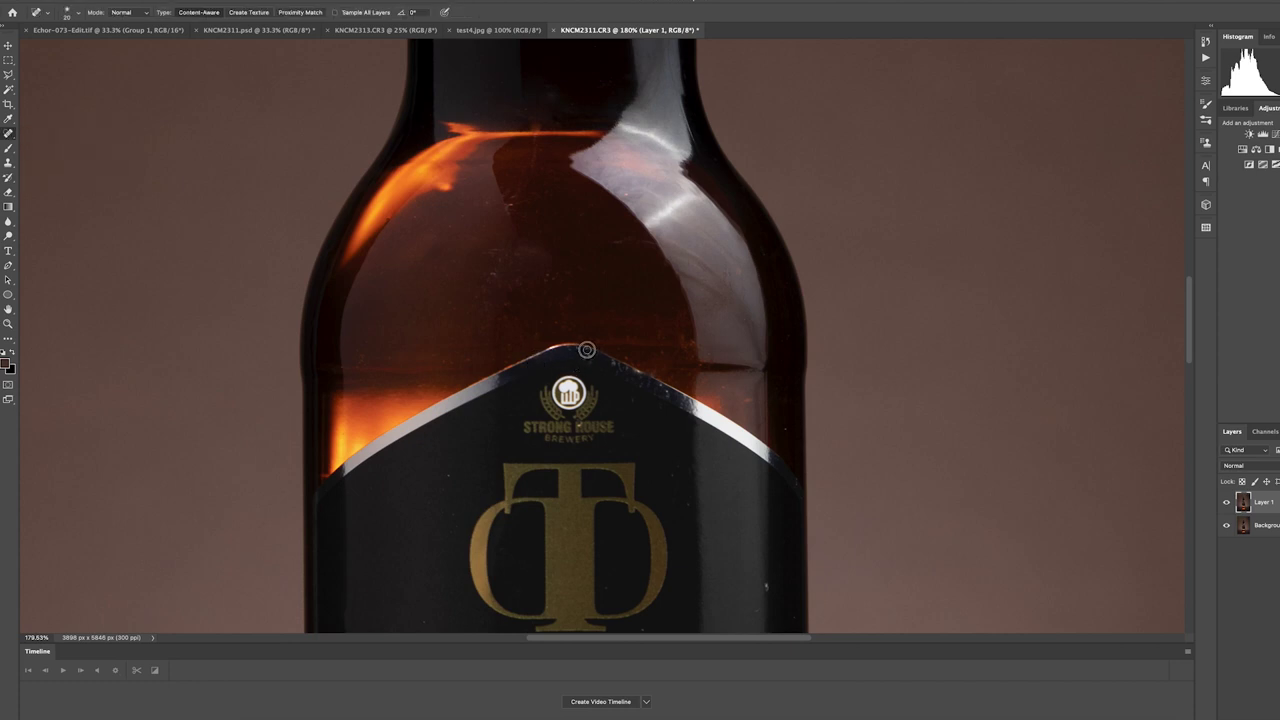
{"action": "left_click", "coordinate": [662, 385]}
{"action": "left_click", "coordinate": [578, 425]}
{"action": "mouse_move", "coordinate": [721, 537]}
{"action": "left_mouse_down"}
{"action": "mouse_move", "coordinate": [676, 353]}
{"action": "mouse_move", "coordinate": [752, 354]}
{"action": "left_mouse_up"}
{"action": "left_click", "coordinate": [817, 394]}
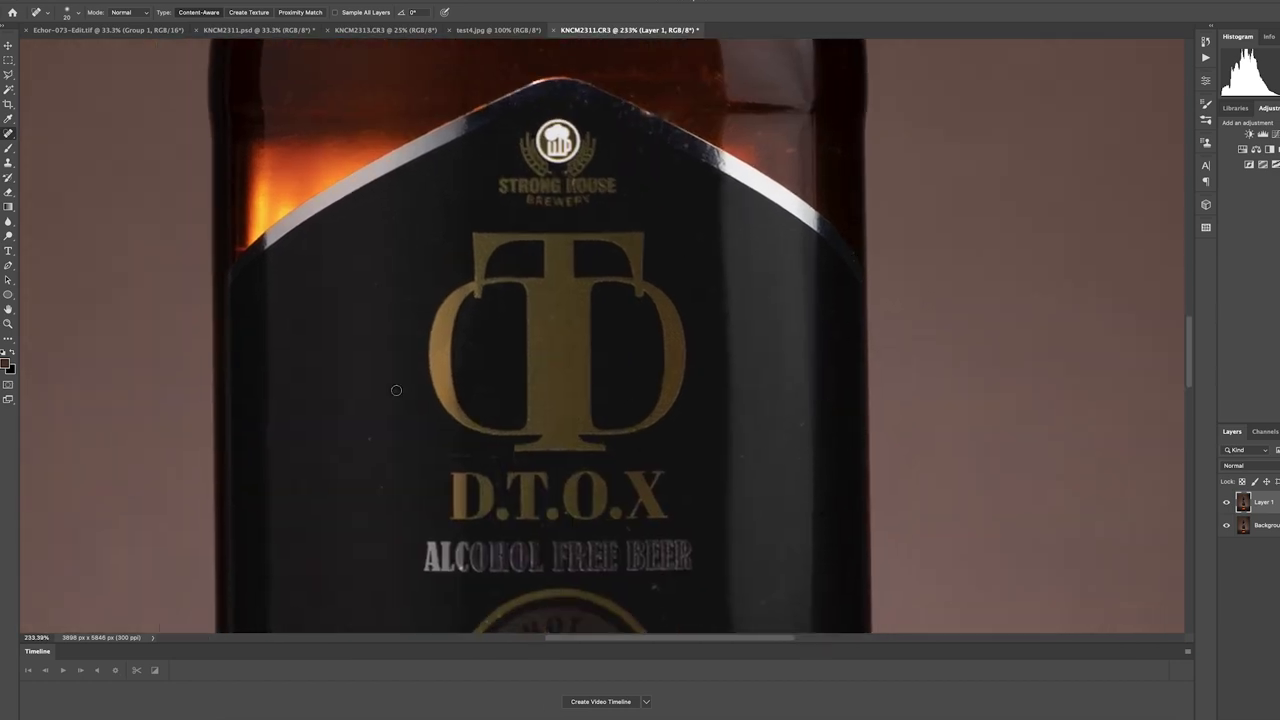
- Clean the specks on the lower label, the amber glass below it and the bottle's base with the Spot Healing Brush
{"action": "scroll", "coordinate": [555, 474], "scroll_direction": "down", "scroll_amount": 5}
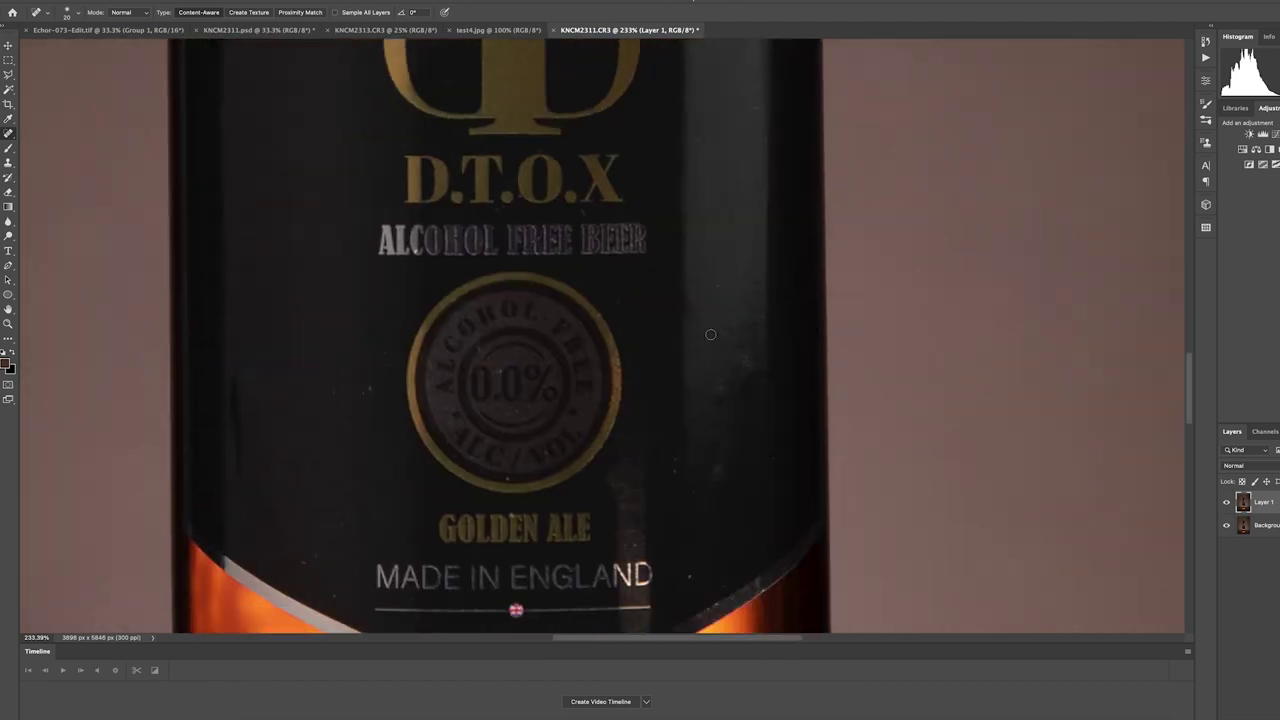
{"action": "scroll", "coordinate": [506, 417], "scroll_direction": "left", "scroll_amount": 3}
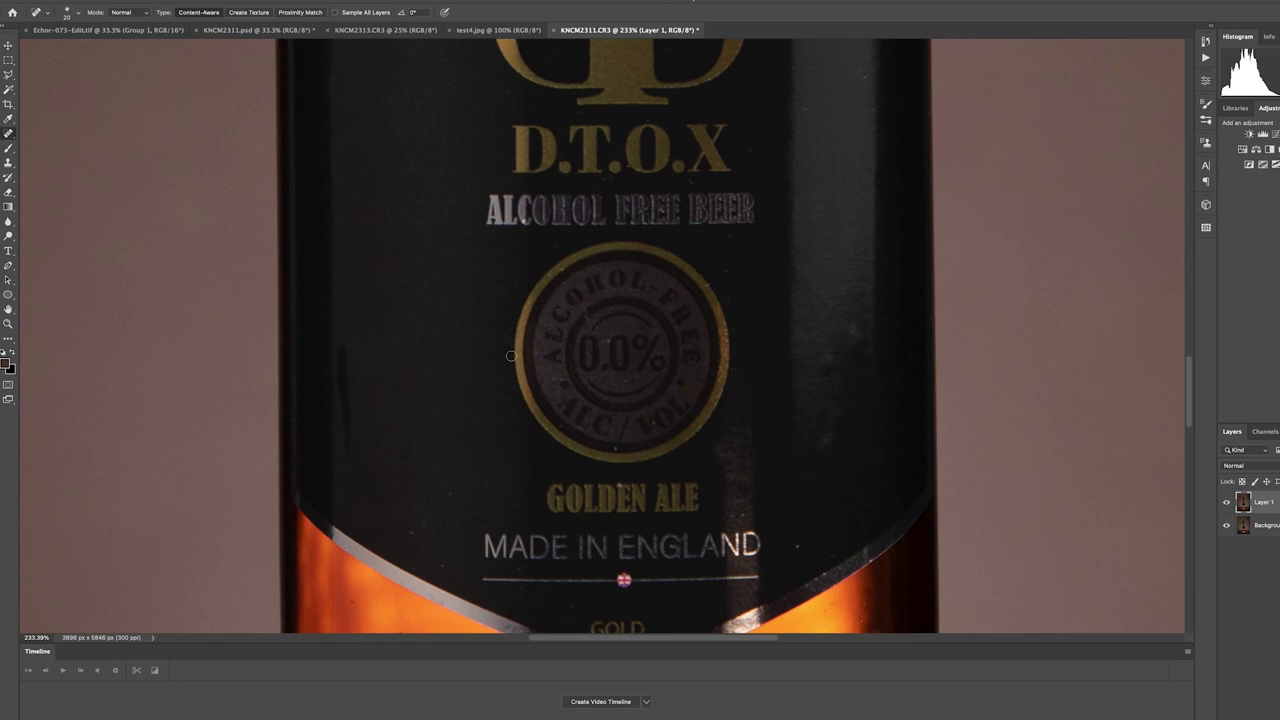
{"action": "scroll", "coordinate": [511, 356], "scroll_direction": "down", "scroll_amount": 2}
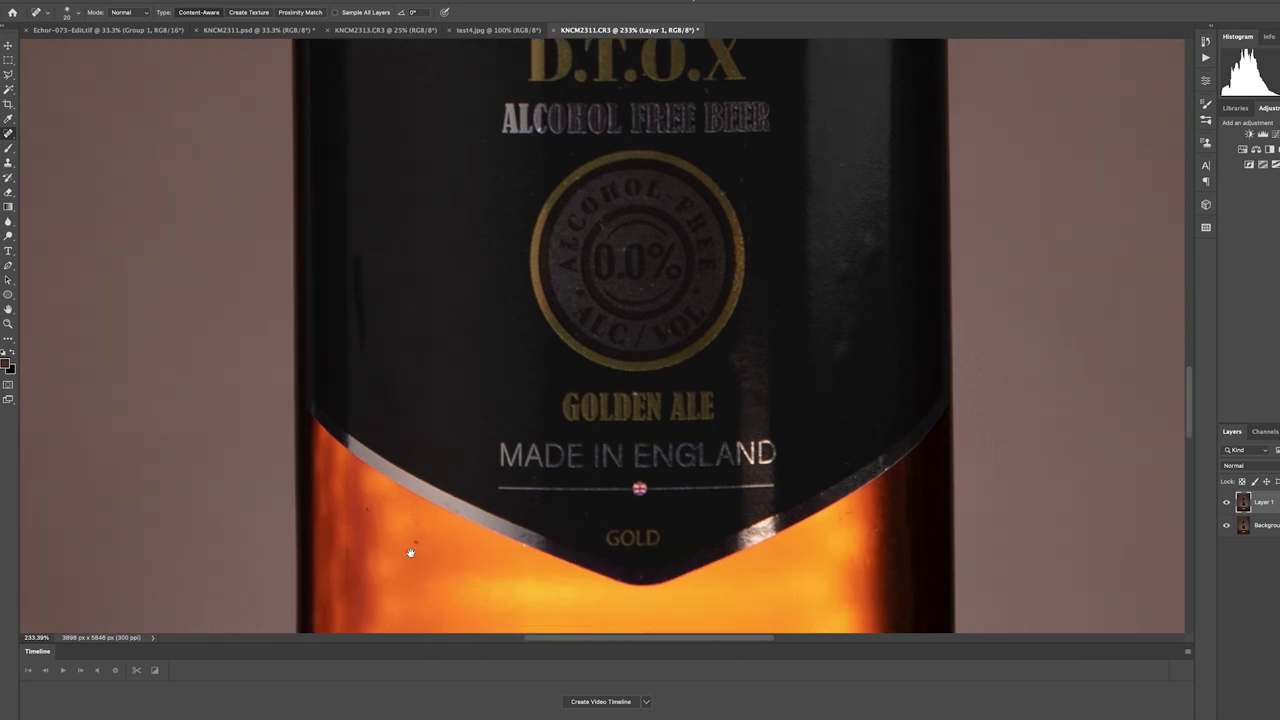
{"action": "scroll", "coordinate": [455, 354], "scroll_direction": "down", "scroll_amount": 4}
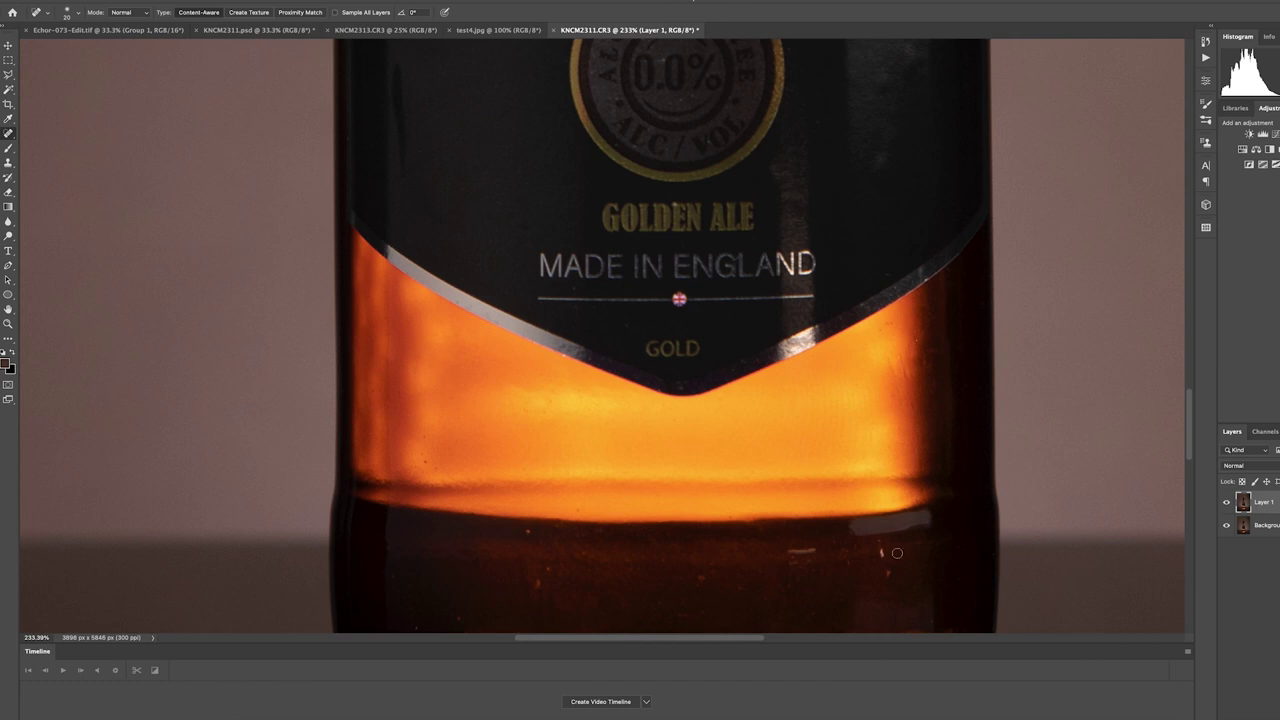
{"action": "scroll", "coordinate": [766, 404], "scroll_direction": "down", "scroll_amount": 3}
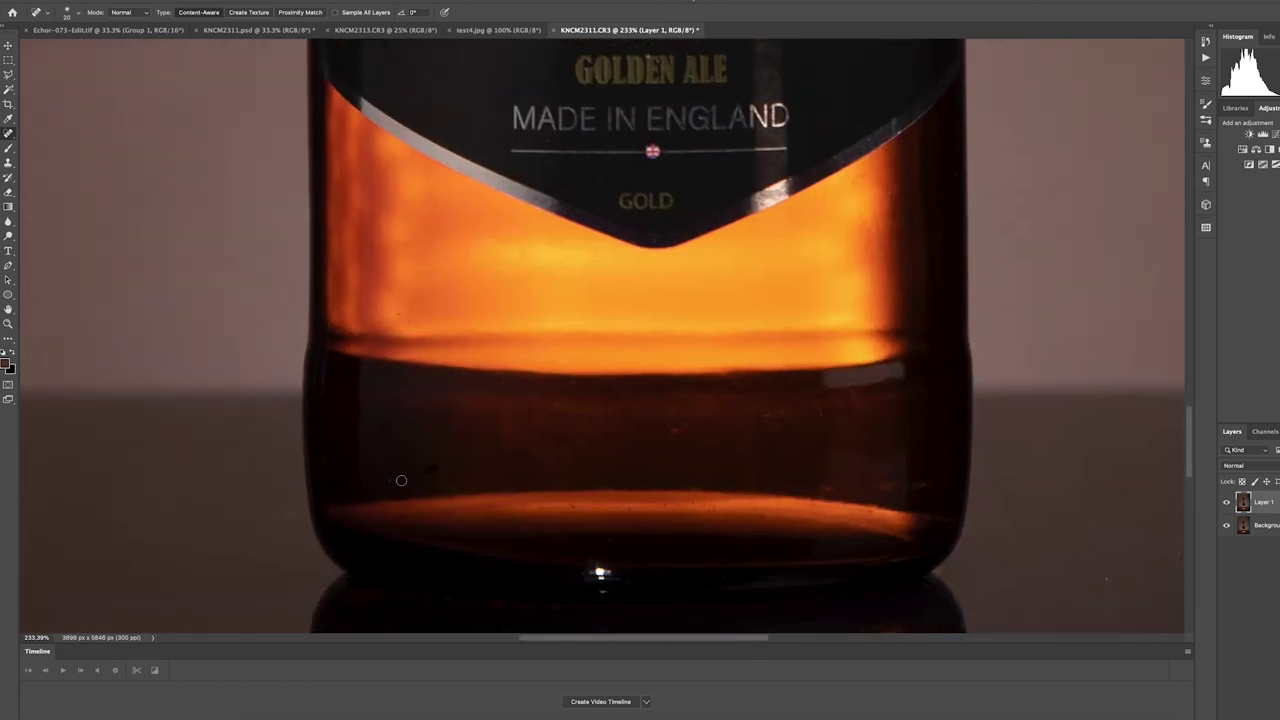
- Patch out the bright light spot and the nearby blemish at the bottom of the bottle with the Patch tool
{"action": "scroll", "coordinate": [668, 420], "scroll_direction": "down", "scroll_amount": 3}
{"action": "right_click", "coordinate": [8, 133]}
{"action": "left_click", "coordinate": [45, 157]}
{"action": "mouse_move", "coordinate": [595, 407]}
{"action": "left_mouse_down"}
{"action": "mouse_move", "coordinate": [626, 438]}
{"action": "mouse_move", "coordinate": [612, 408]}
{"action": "left_mouse_up"}
{"action": "left_click_drag", "start_coordinate": [620, 424], "coordinate": [686, 424]}
{"action": "key", "text": "super+d"}
{"action": "mouse_move", "coordinate": [600, 486]}
{"action": "left_mouse_down"}
{"action": "mouse_move", "coordinate": [616, 499]}
{"action": "mouse_move", "coordinate": [612, 484]}
{"action": "left_mouse_up"}
{"action": "key", "text": "super+d"}
- Patch out the dark streak along the label's left side using clean black label area
{"action": "mouse_move", "coordinate": [612, 494]}
{"action": "left_mouse_down"}
{"action": "mouse_move", "coordinate": [703, 482]}
{"action": "mouse_move", "coordinate": [640, 225]}
{"action": "left_mouse_up"}
{"action": "left_click_drag", "start_coordinate": [794, 529], "coordinate": [829, 449]}
{"action": "left_click_drag", "start_coordinate": [550, 363], "coordinate": [543, 500]}
{"action": "left_click_drag", "start_coordinate": [533, 110], "coordinate": [491, 500]}
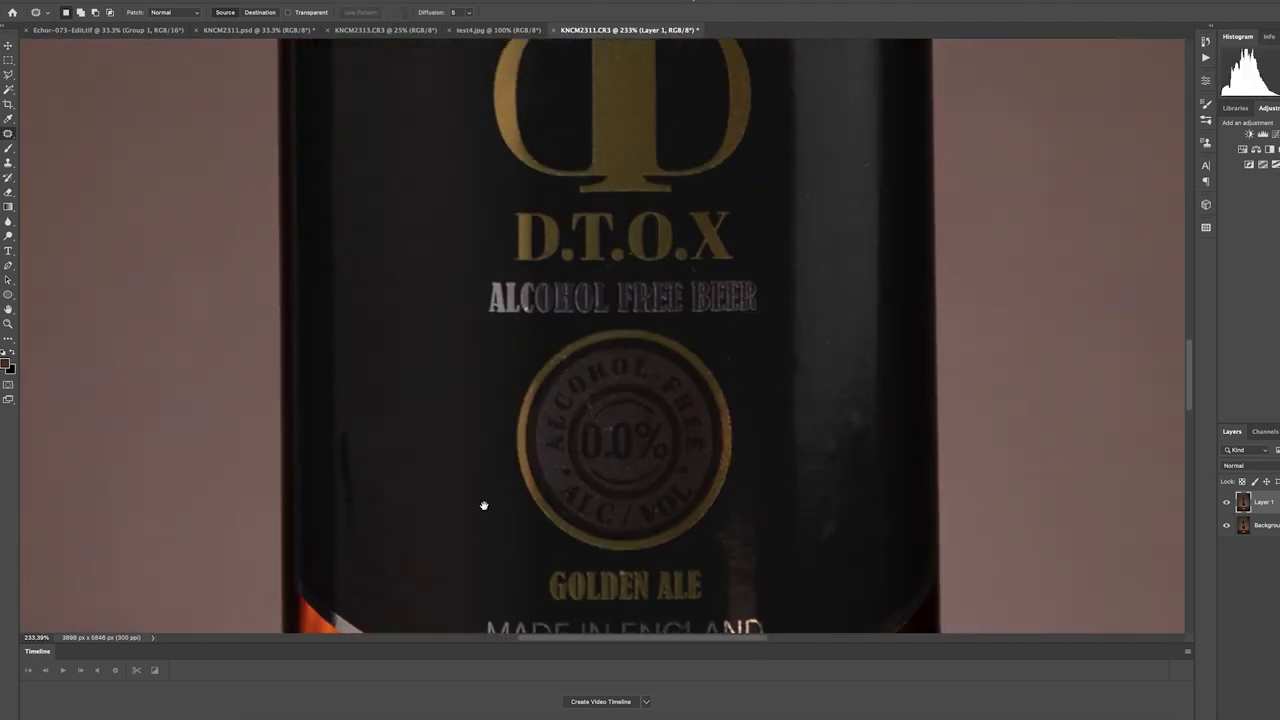
{"action": "scroll", "coordinate": [491, 500], "scroll_direction": "down", "scroll_amount": 2}
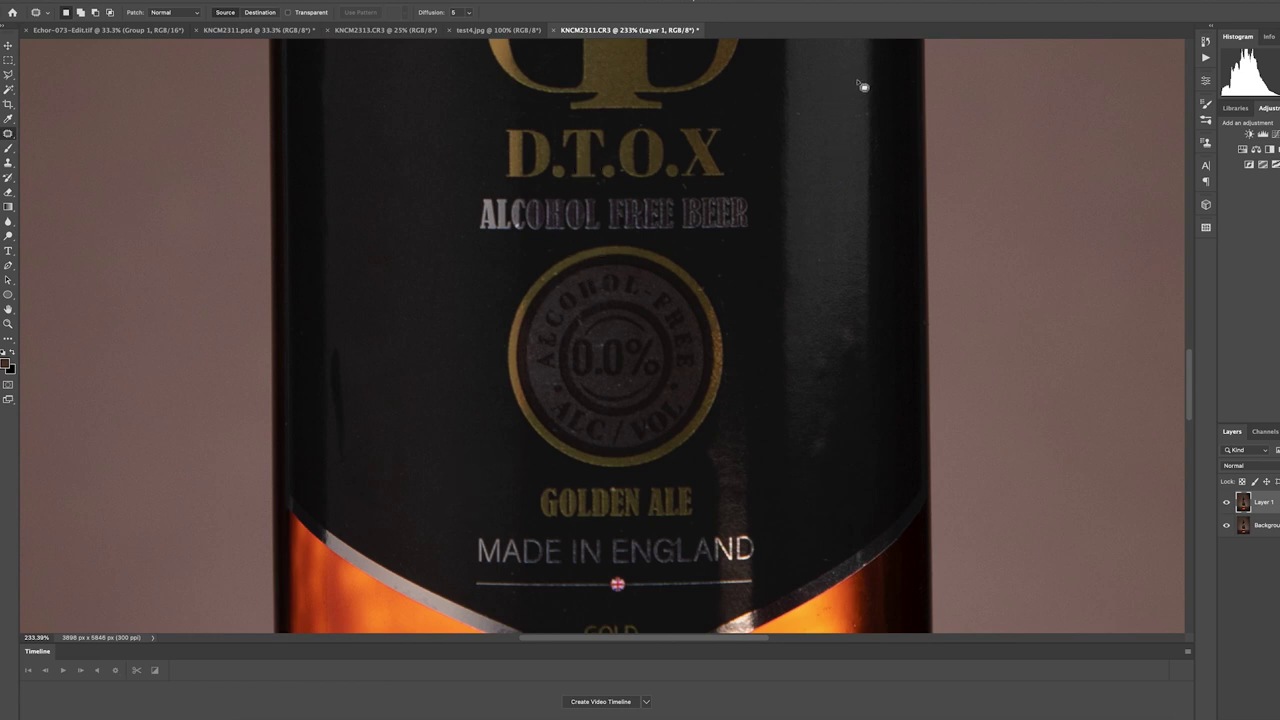
{"action": "mouse_move", "coordinate": [334, 349]}
{"action": "left_mouse_down"}
{"action": "mouse_move", "coordinate": [343, 470]}
{"action": "mouse_move", "coordinate": [356, 437]}
{"action": "mouse_move", "coordinate": [337, 346]}
{"action": "left_mouse_up"}
{"action": "left_click_drag", "start_coordinate": [349, 443], "coordinate": [356, 279]}
{"action": "left_click", "coordinate": [386, 339]}
- Patch out the scuffs in the highlight on the label's right side beside the 0.0% seal
{"action": "left_click_drag", "start_coordinate": [640, 490], "coordinate": [413, 427]}
{"action": "mouse_move", "coordinate": [591, 271]}
{"action": "left_mouse_down"}
{"action": "mouse_move", "coordinate": [624, 320]}
{"action": "mouse_move", "coordinate": [635, 284]}
{"action": "mouse_move", "coordinate": [600, 261]}
{"action": "mouse_move", "coordinate": [611, 194]}
{"action": "left_mouse_up"}
{"action": "mouse_move", "coordinate": [590, 338]}
{"action": "left_mouse_down"}
{"action": "mouse_move", "coordinate": [580, 402]}
{"action": "mouse_move", "coordinate": [616, 400]}
{"action": "mouse_move", "coordinate": [593, 338]}
{"action": "left_mouse_up"}
{"action": "left_click_drag", "start_coordinate": [594, 395], "coordinate": [597, 503]}
{"action": "key", "text": "super+d"}
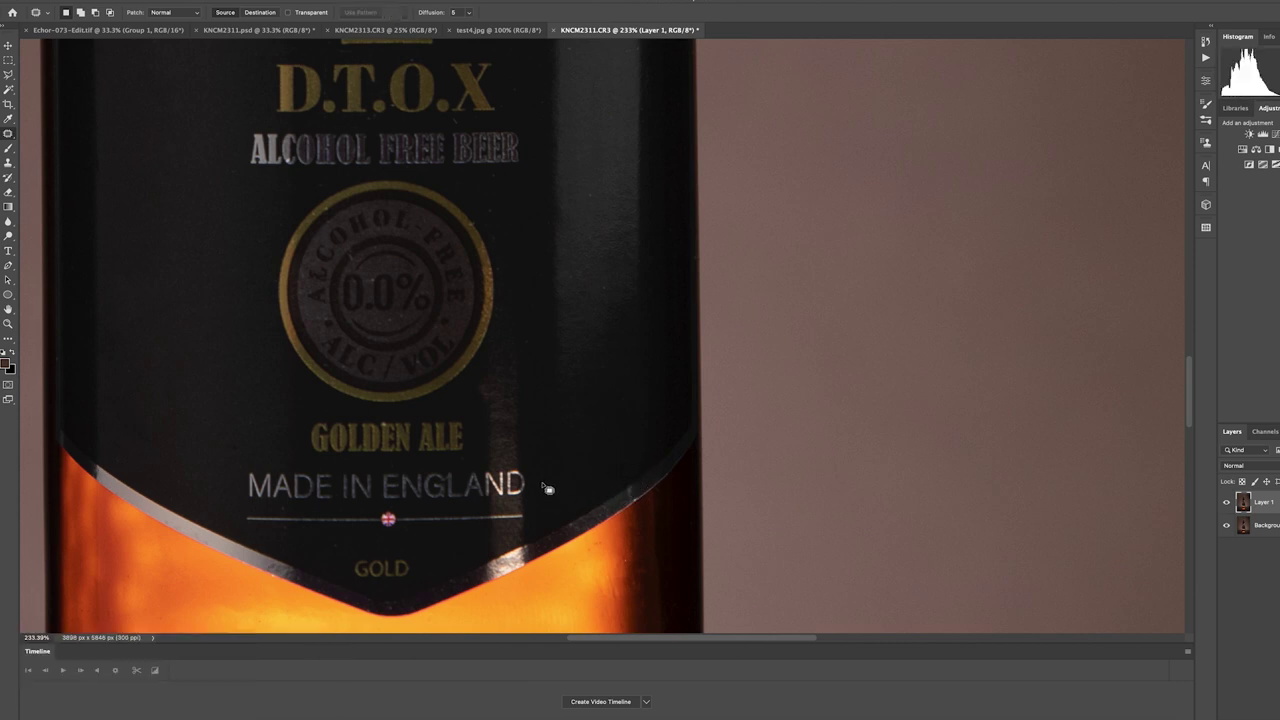
- Examine the label and the whole bottle for remaining blemishes
{"action": "scroll", "coordinate": [548, 441], "scroll_direction": "down", "scroll_amount": 2}
{"action": "scroll", "coordinate": [548, 441], "scroll_direction": "left", "scroll_amount": 2}
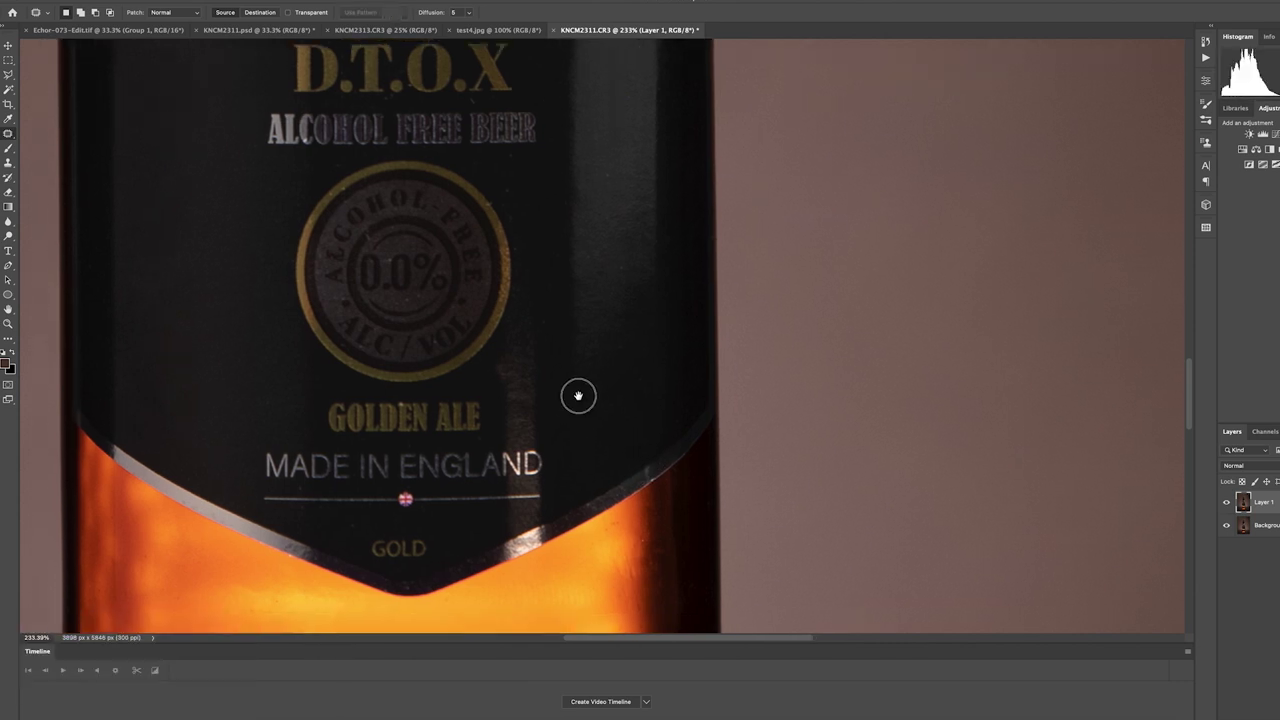
{"action": "scroll", "coordinate": [630, 370], "scroll_direction": "up", "scroll_amount": 6}
{"action": "scroll", "coordinate": [630, 365], "scroll_direction": "left", "scroll_amount": 2}
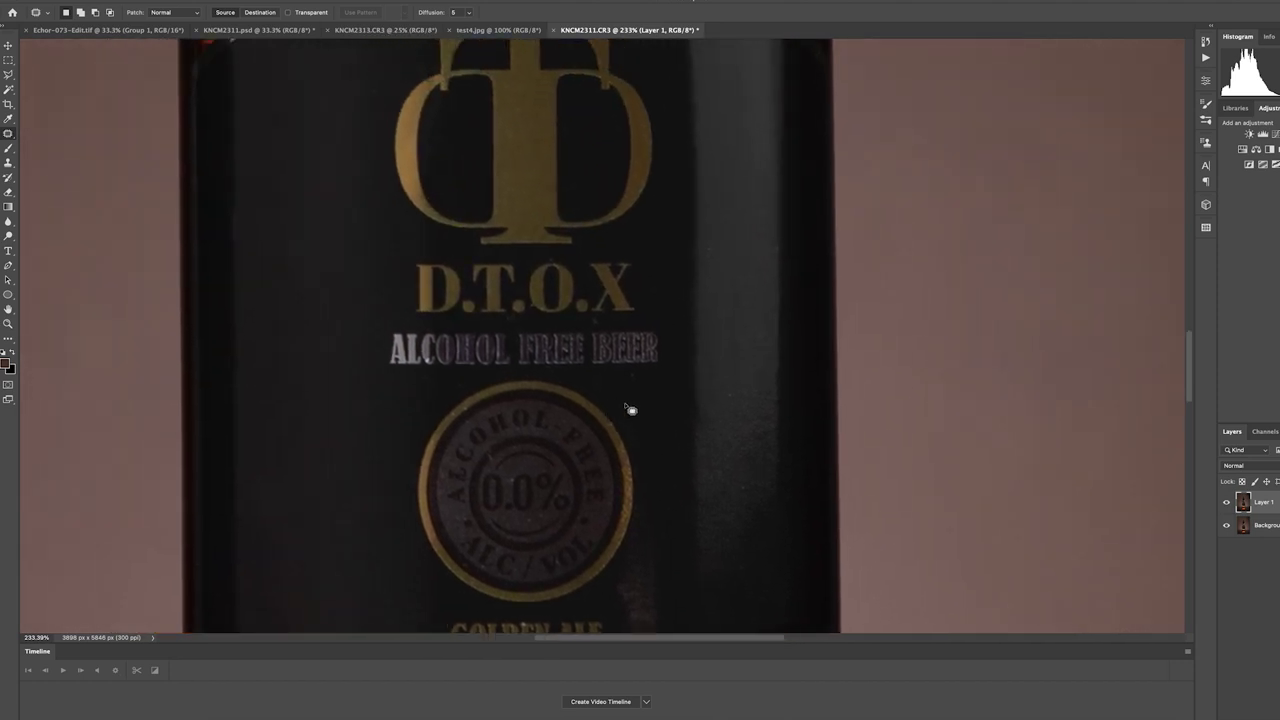
{"action": "scroll", "coordinate": [640, 380], "scroll_direction": "down", "scroll_amount": 2}
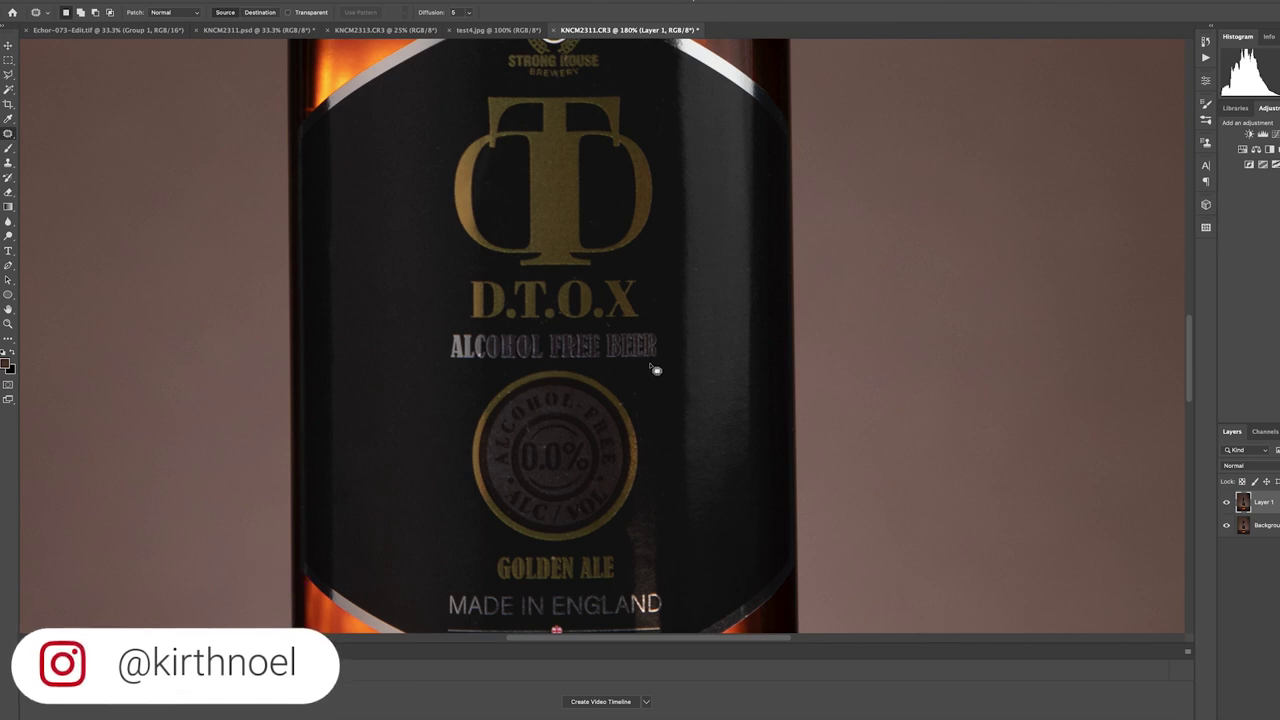
{"action": "scroll", "coordinate": [655, 370], "scroll_direction": "down", "scroll_amount": 4}
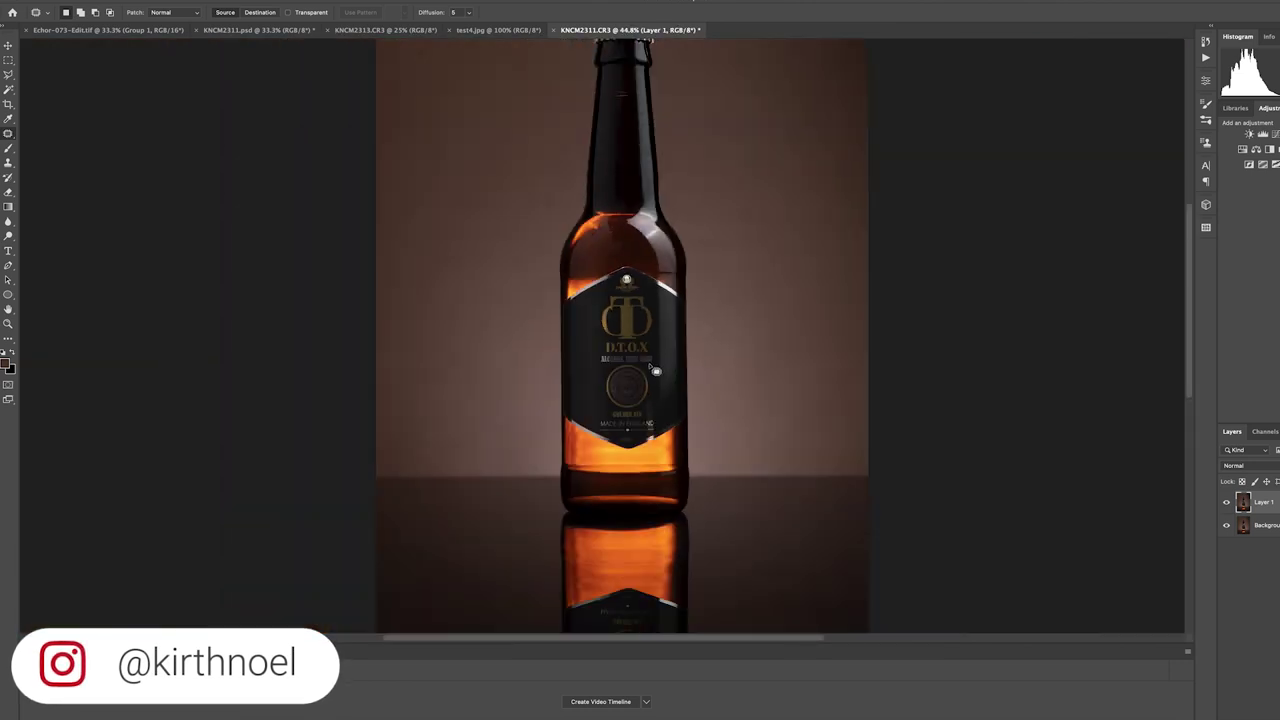
{"action": "left_click_drag", "start_coordinate": [641, 355], "coordinate": [639, 422]}
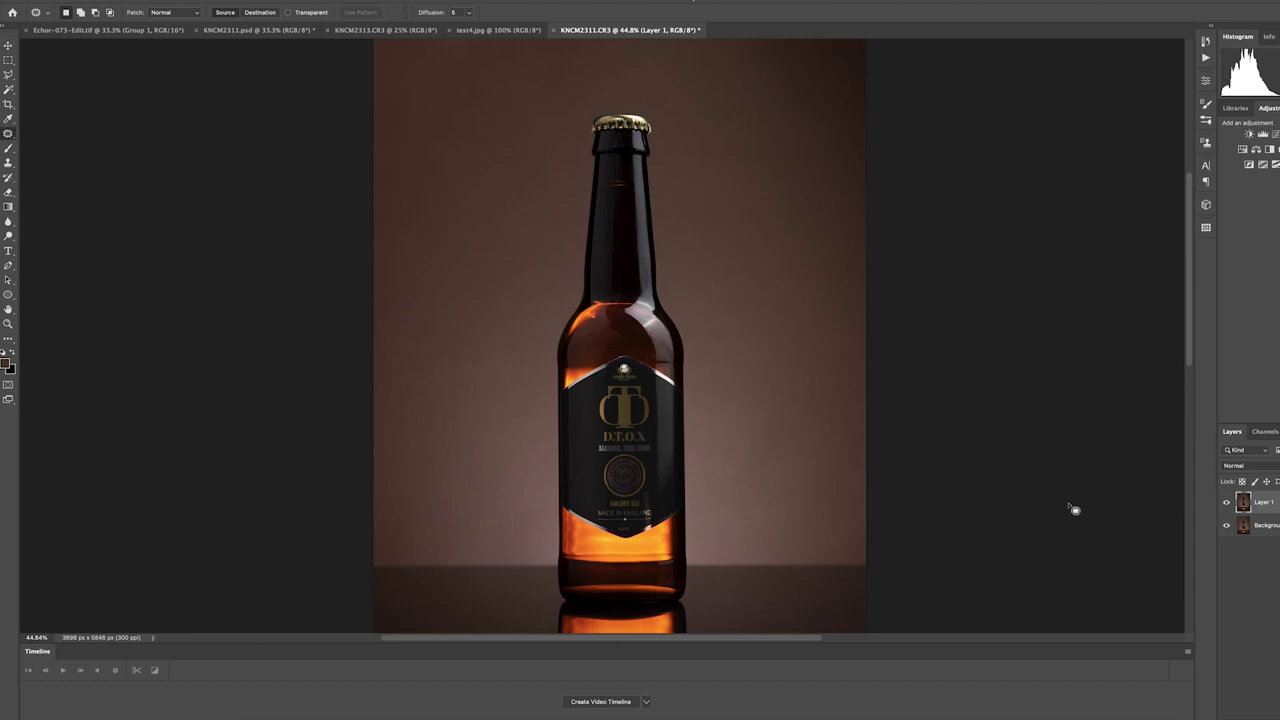
{"action": "scroll", "coordinate": [731, 478], "scroll_direction": "up", "scroll_amount": 2}
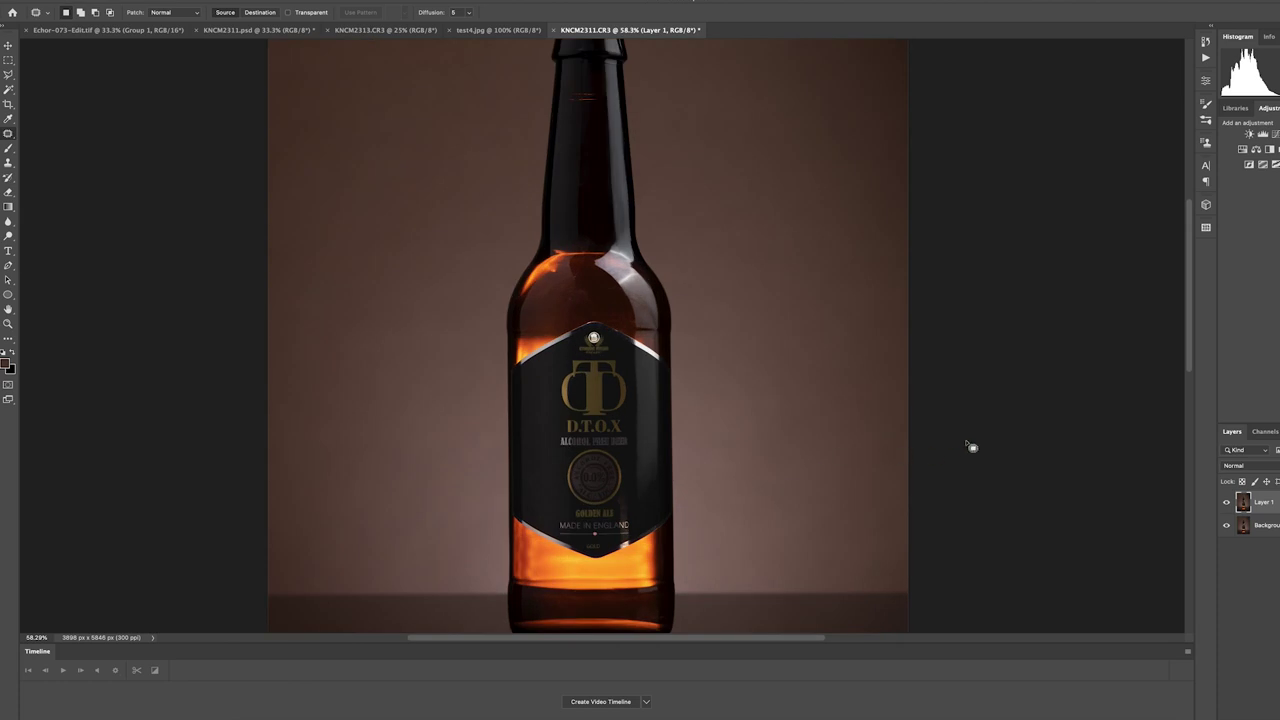
- Compare the bottle with and without the retouched Layer 1 and inspect the label lettering up close
{"action": "left_click", "coordinate": [1227, 504]}
{"action": "left_click", "coordinate": [1228, 505]}
{"action": "left_click", "coordinate": [1228, 505]}
{"action": "scroll", "coordinate": [600, 442], "scroll_direction": "up", "scroll_amount": 10}
{"action": "scroll", "coordinate": [616, 439], "scroll_direction": "down", "scroll_amount": 4}
{"action": "scroll", "coordinate": [632, 436], "scroll_direction": "up", "scroll_amount": 2}
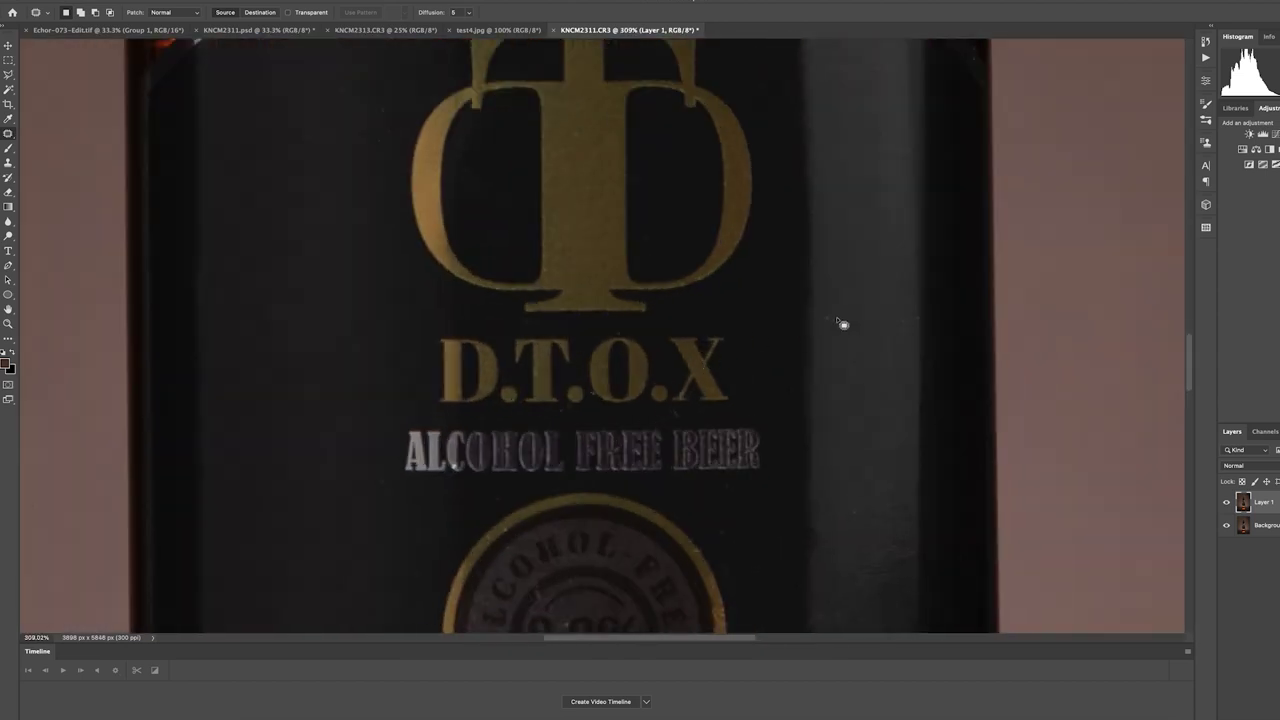
{"action": "scroll", "coordinate": [840, 325], "scroll_direction": "up", "scroll_amount": 3}
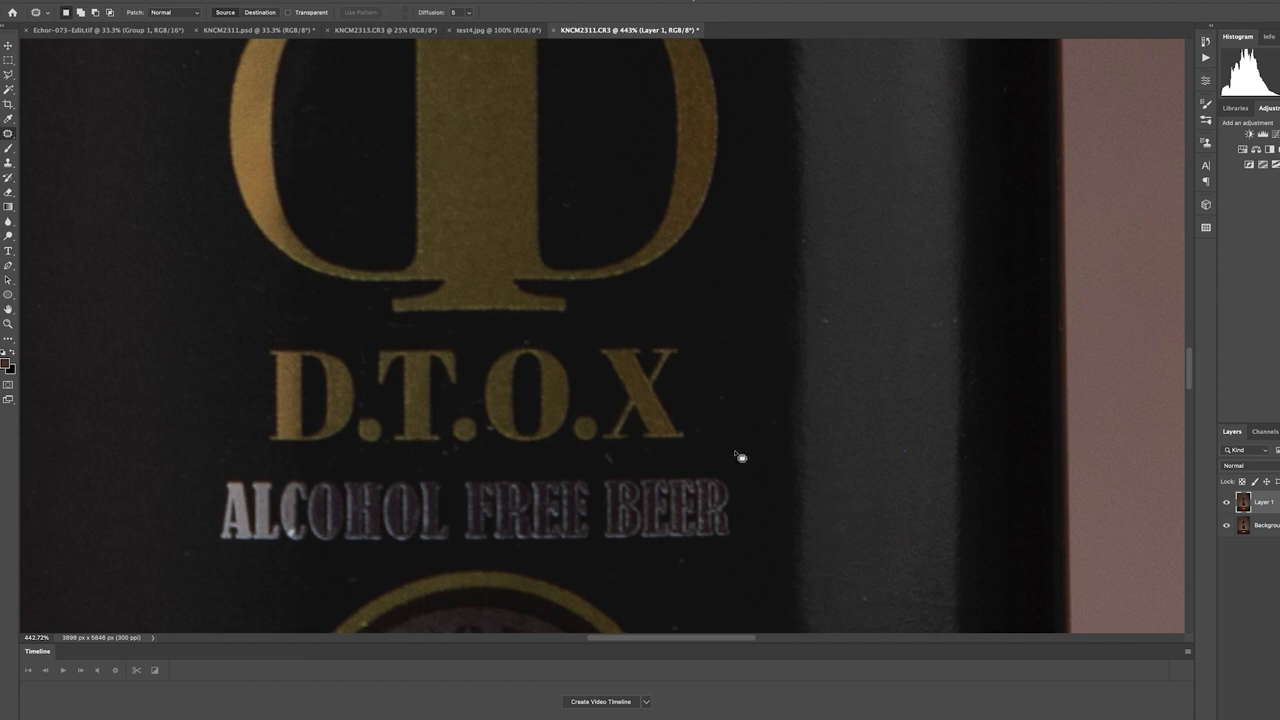
{"action": "scroll", "coordinate": [740, 453], "scroll_direction": "down", "scroll_amount": 5}
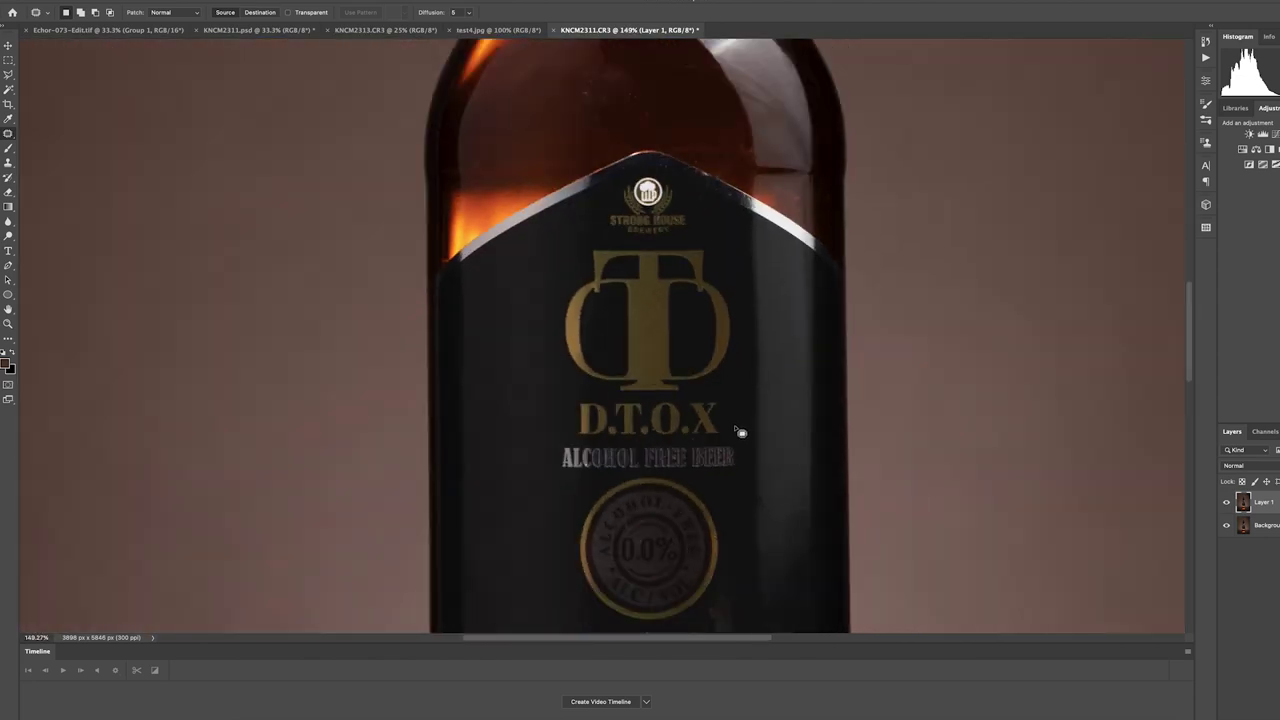
{"action": "scroll", "coordinate": [741, 432], "scroll_direction": "down", "scroll_amount": 1}
{"action": "scroll", "coordinate": [735, 428], "scroll_direction": "down", "scroll_amount": 5}
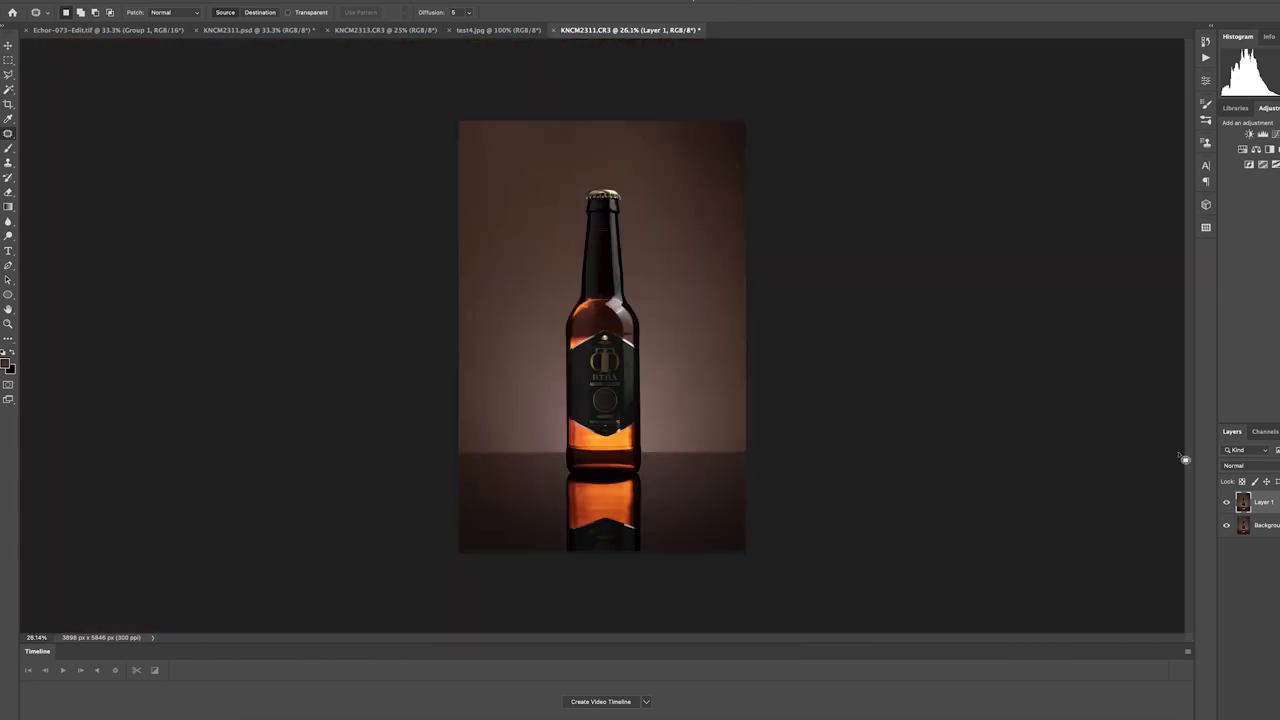
- Duplicate Layer 1 and even out the backdrop with a 3200 px soft round brush in a colour sampled from it
{"action": "key", "text": "ctrl+j"}
{"action": "key", "text": "b"}
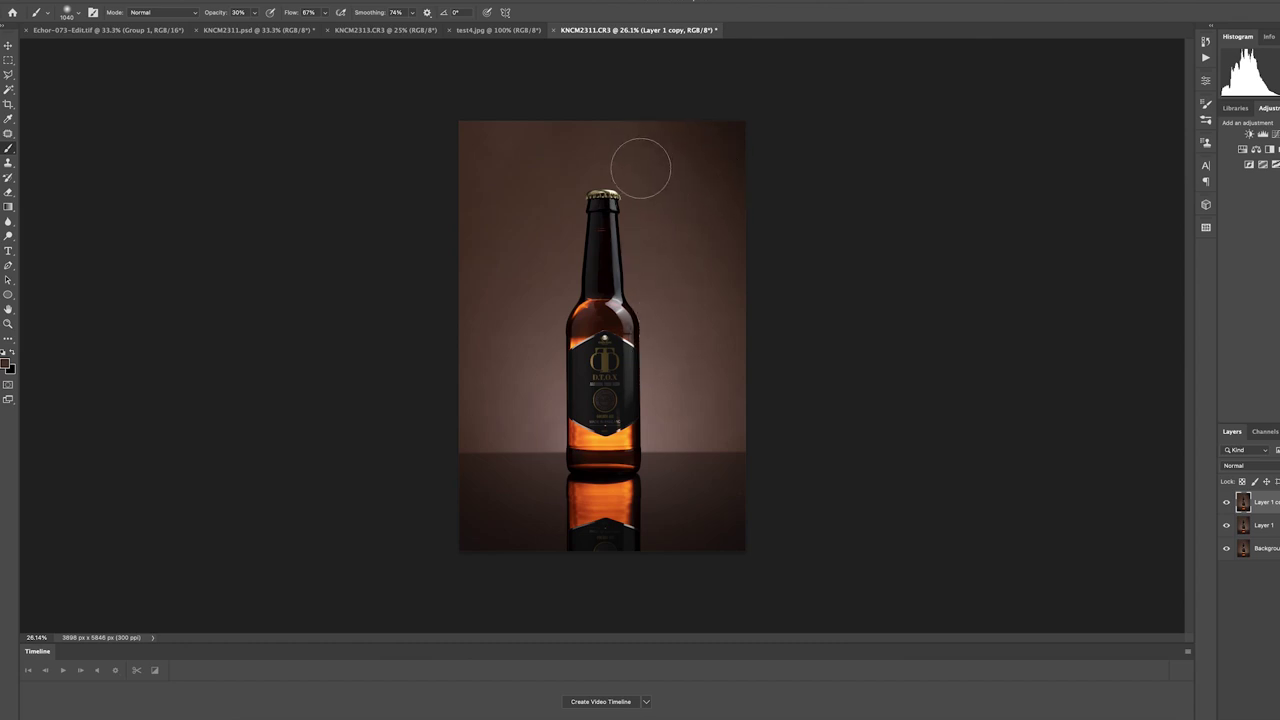
{"action": "left_click", "coordinate": [621, 132], "text": "alt"}
{"action": "right_click", "coordinate": [712, 136]}
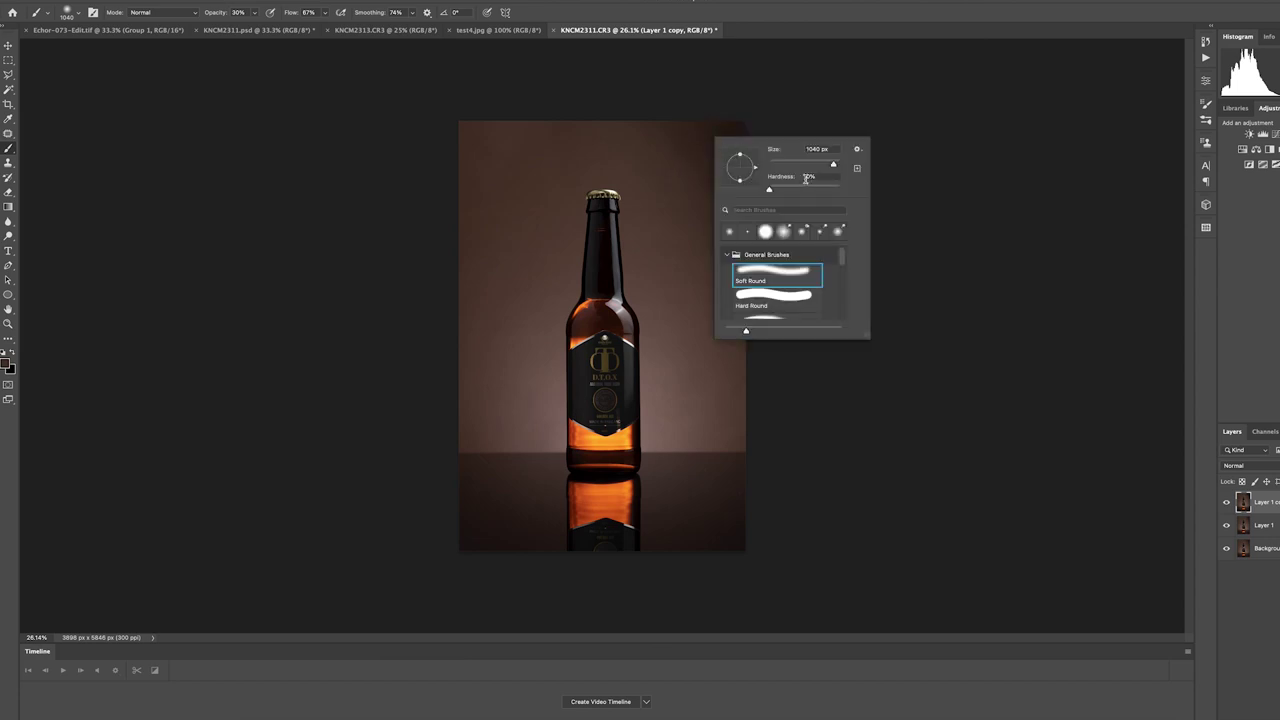
{"action": "left_click_drag", "start_coordinate": [835, 167], "coordinate": [845, 165]}
{"action": "key", "text": "Return"}
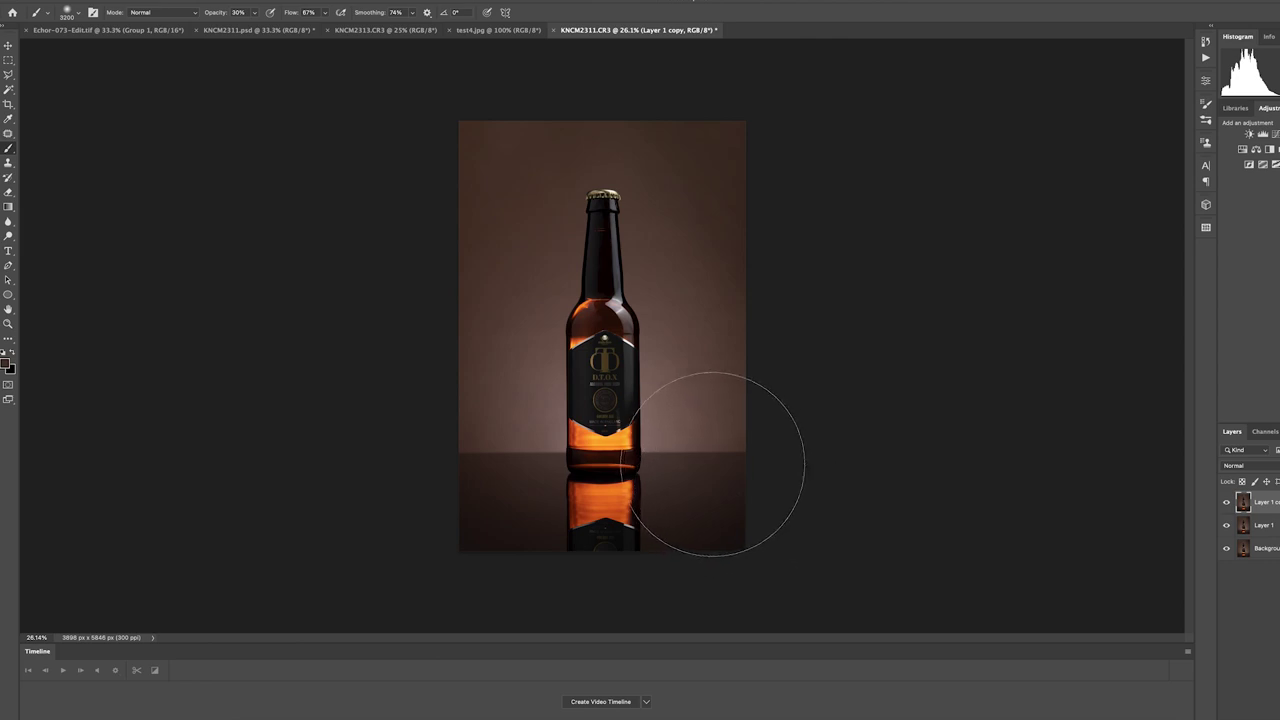
- Add a Curves adjustment layer and brighten the midtones with a point at input 115, output 141
{"action": "scroll", "coordinate": [652, 390], "scroll_direction": "up", "scroll_amount": 10}
{"action": "scroll", "coordinate": [640, 411], "scroll_direction": "up", "scroll_amount": 2}
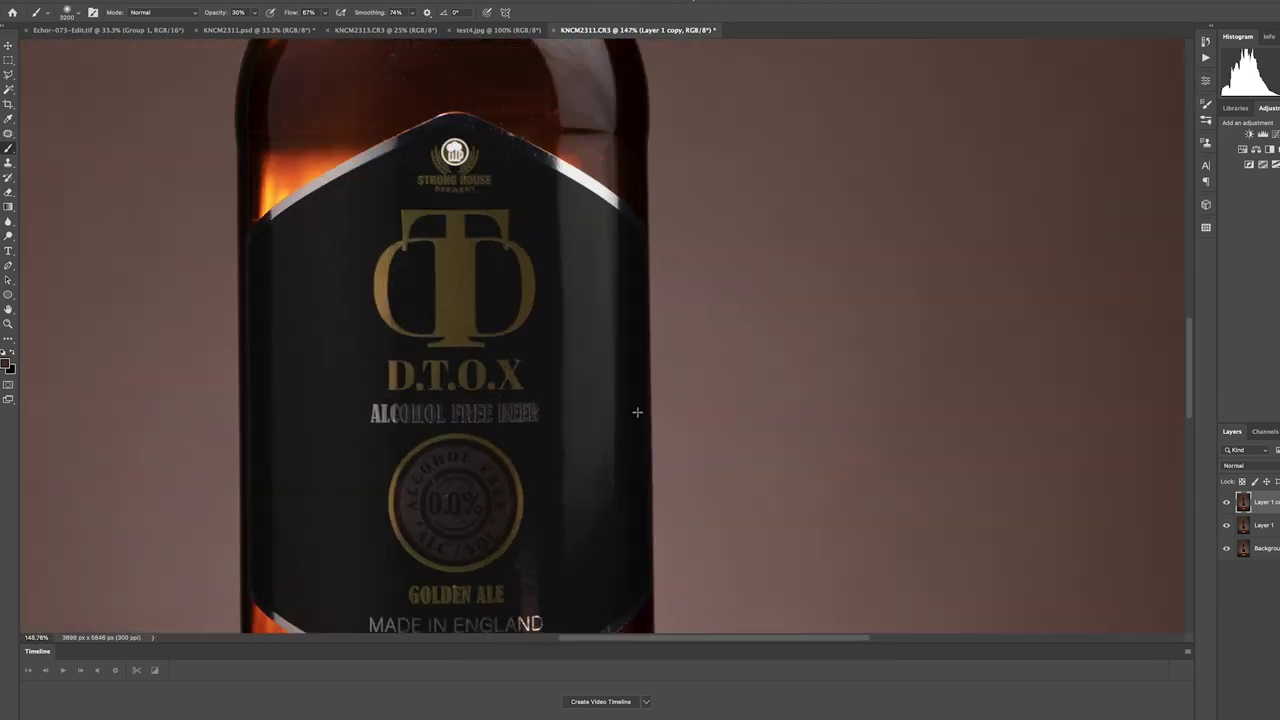
{"action": "left_click_drag", "start_coordinate": [582, 380], "coordinate": [674, 399]}
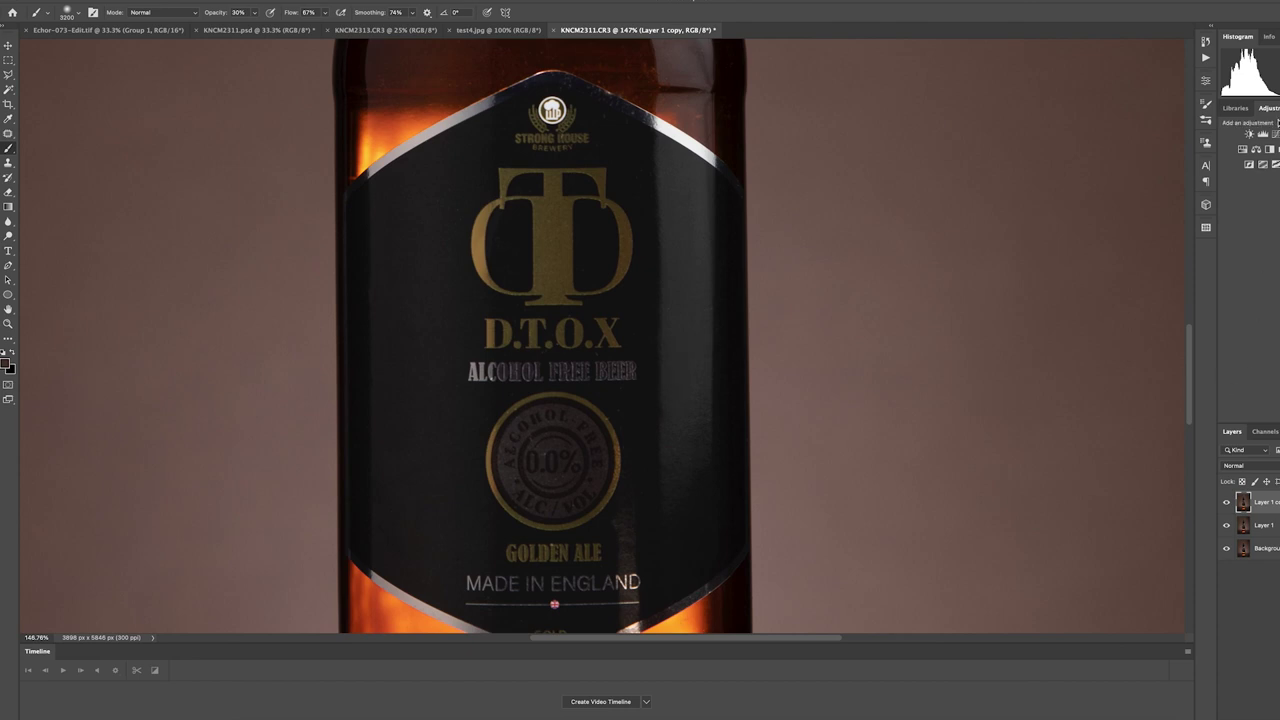
{"action": "left_click", "coordinate": [1275, 134]}
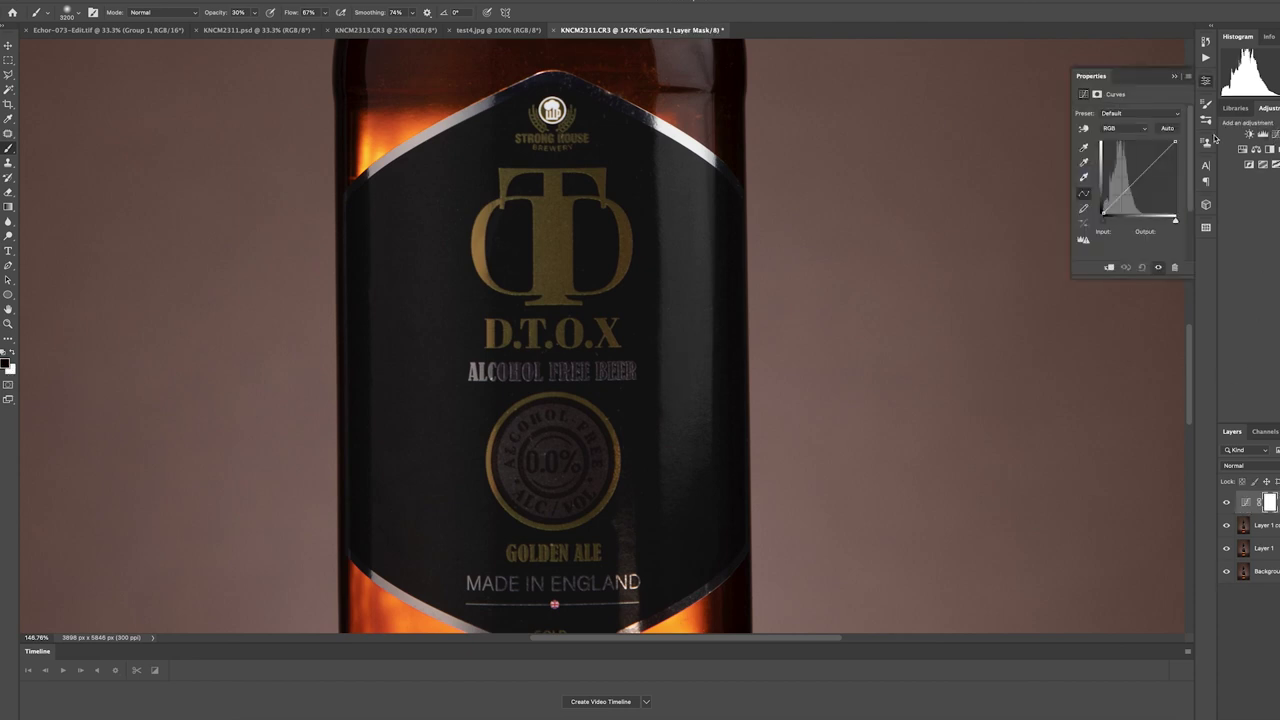
{"action": "left_click", "coordinate": [1139, 176]}
{"action": "left_click_drag", "start_coordinate": [1139, 176], "coordinate": [1134, 175]}
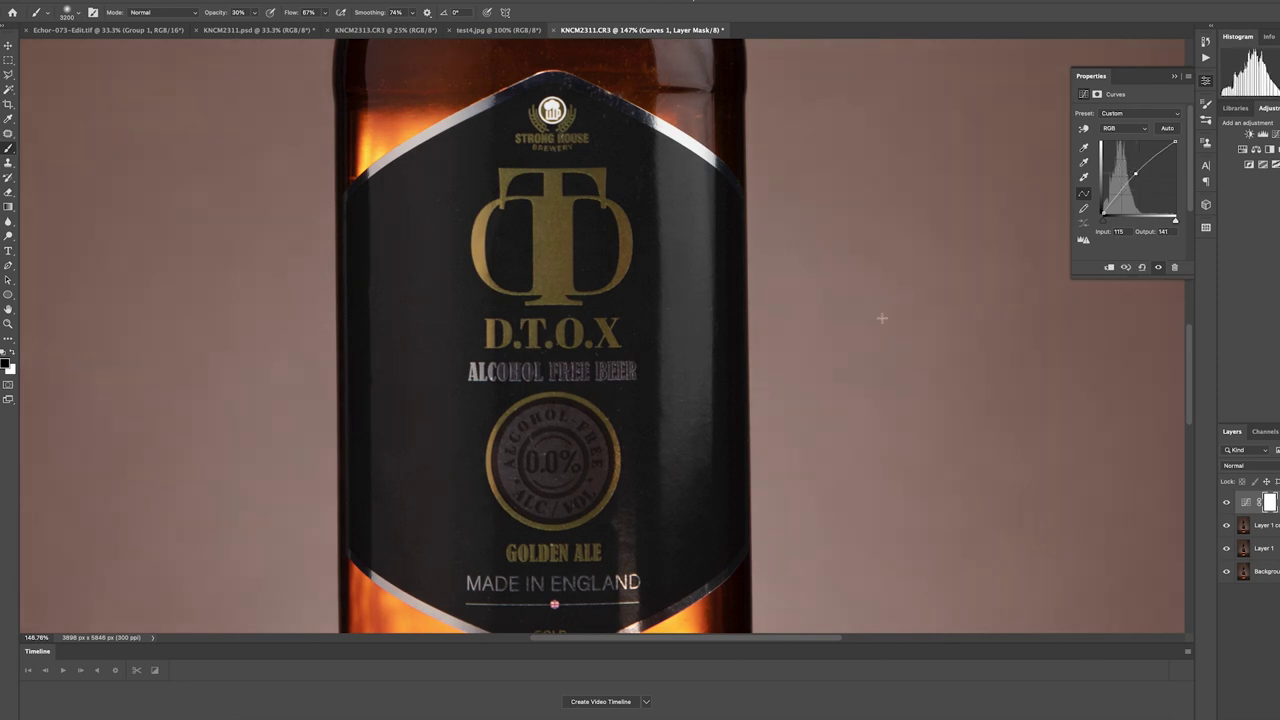
- Compare the image with and without the Curves layer and invert its mask to hide the brightening
{"action": "scroll", "coordinate": [662, 384], "scroll_direction": "down", "scroll_amount": 5}
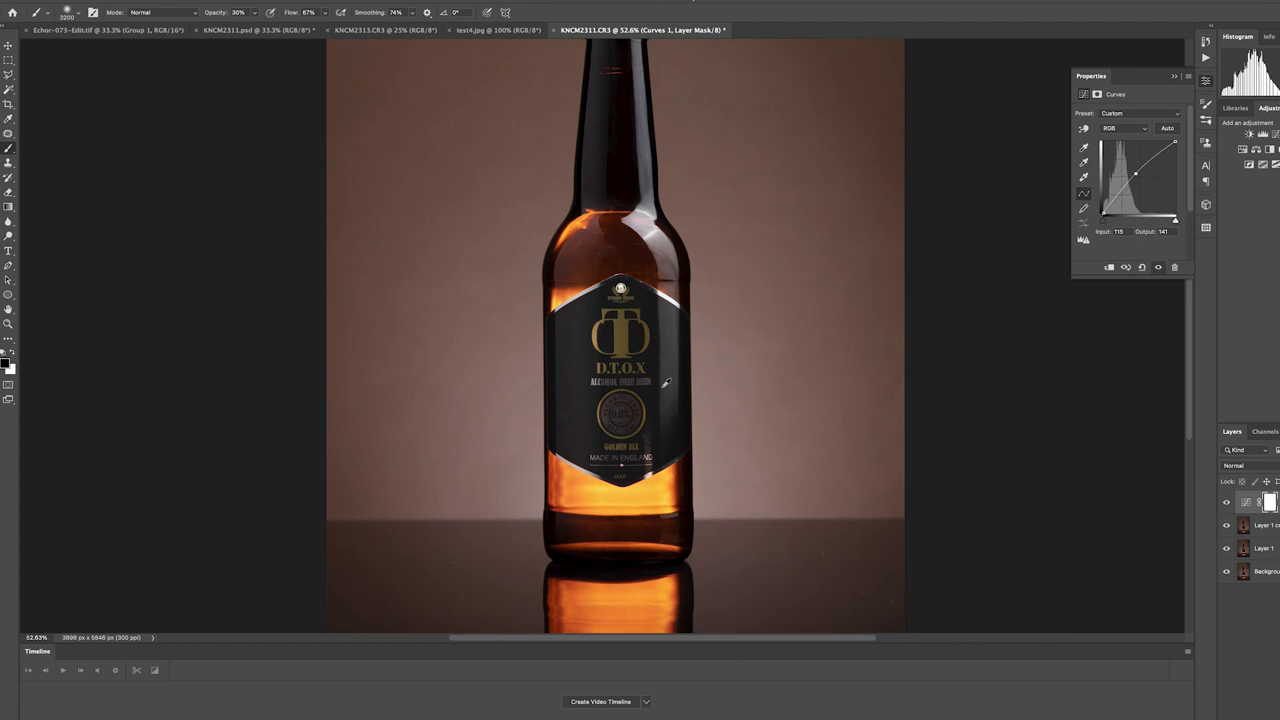
{"action": "scroll", "coordinate": [788, 380], "scroll_direction": "up", "scroll_amount": 2}
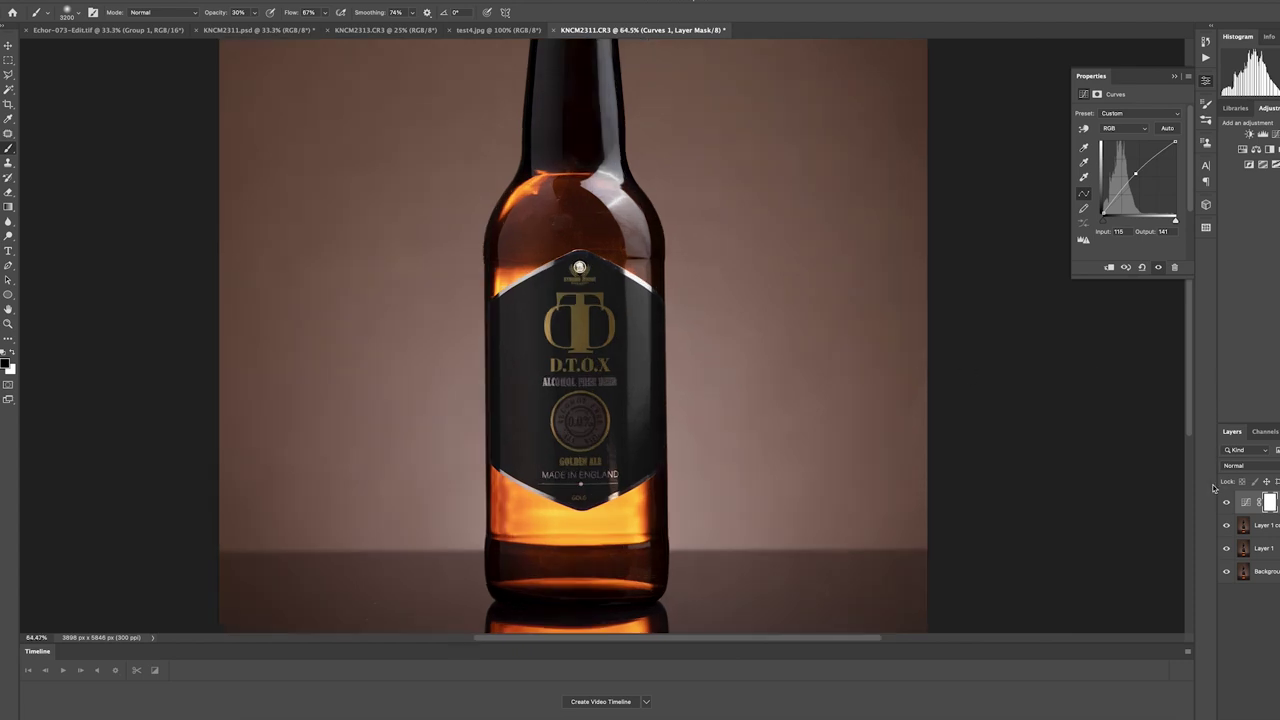
{"action": "scroll", "coordinate": [777, 391], "scroll_direction": "down", "scroll_amount": 3}
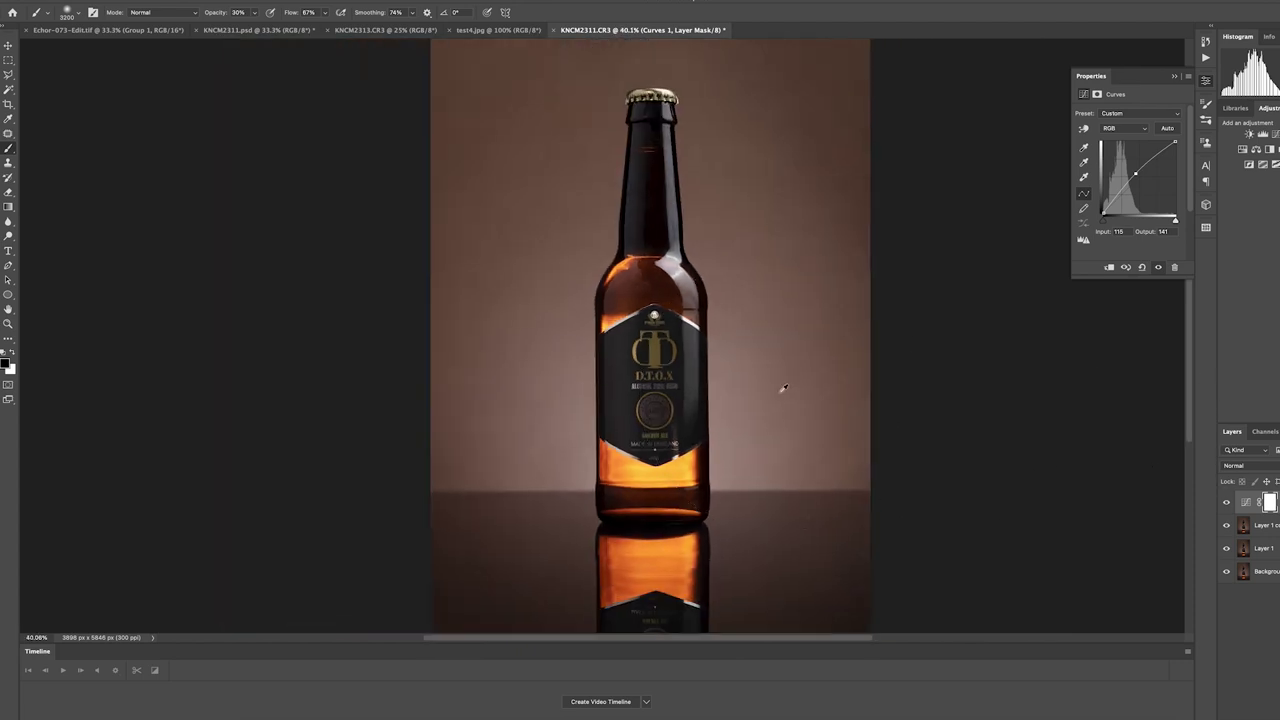
{"action": "left_click", "coordinate": [1228, 503]}
{"action": "left_click", "coordinate": [1228, 503]}
{"action": "key", "text": "ctrl+i"}
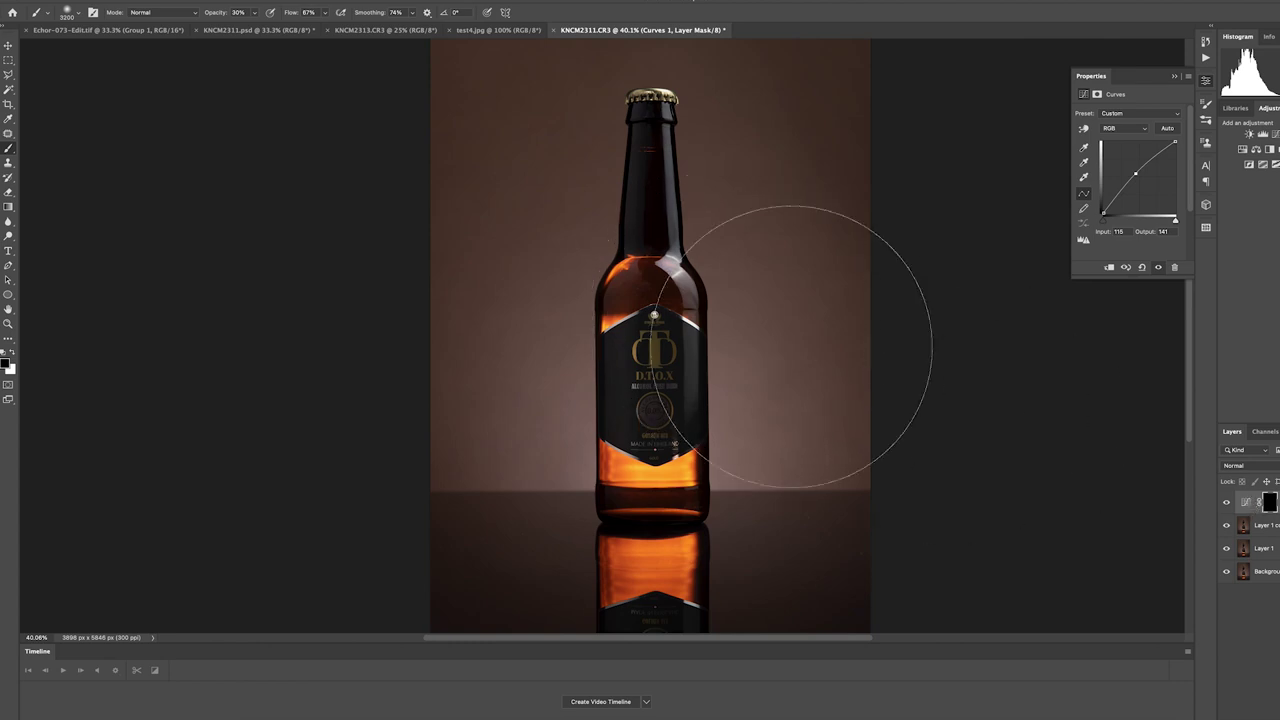
- Paint white on the Curves mask with a smaller soft round brush to brighten the label's central logo and lettering
{"action": "right_click", "coordinate": [702, 397]}
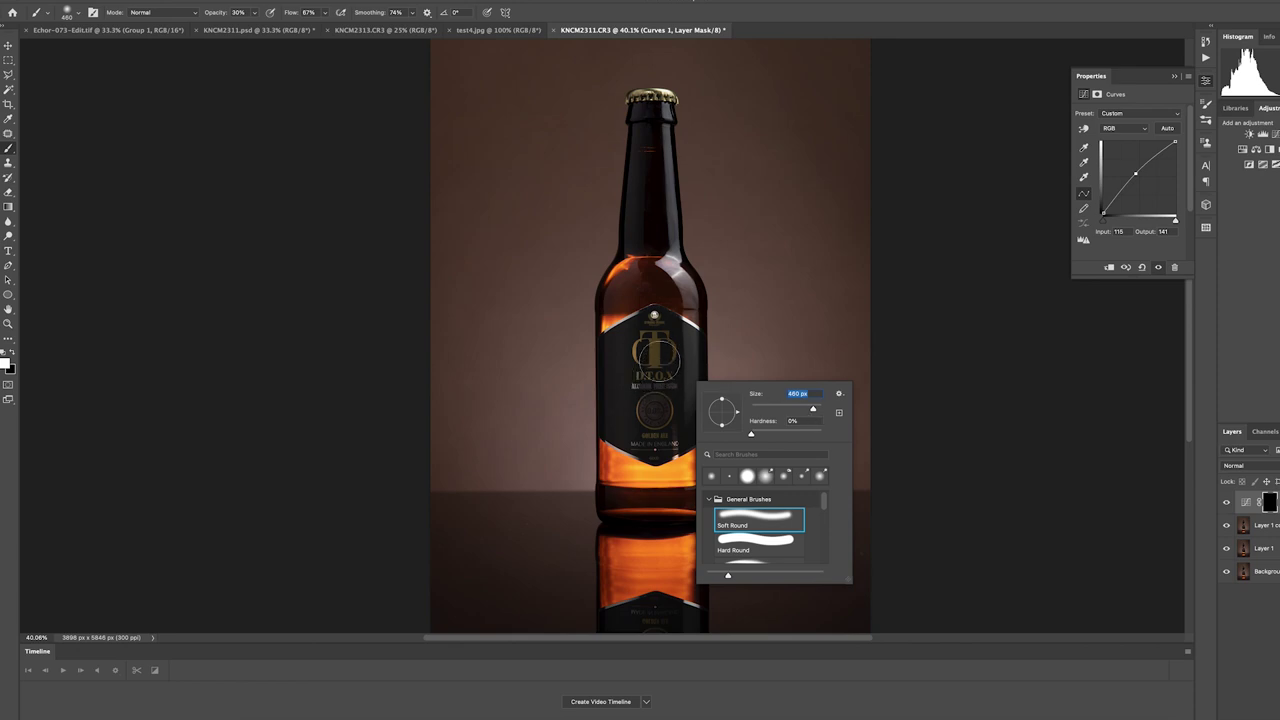
{"action": "key", "text": "Return"}
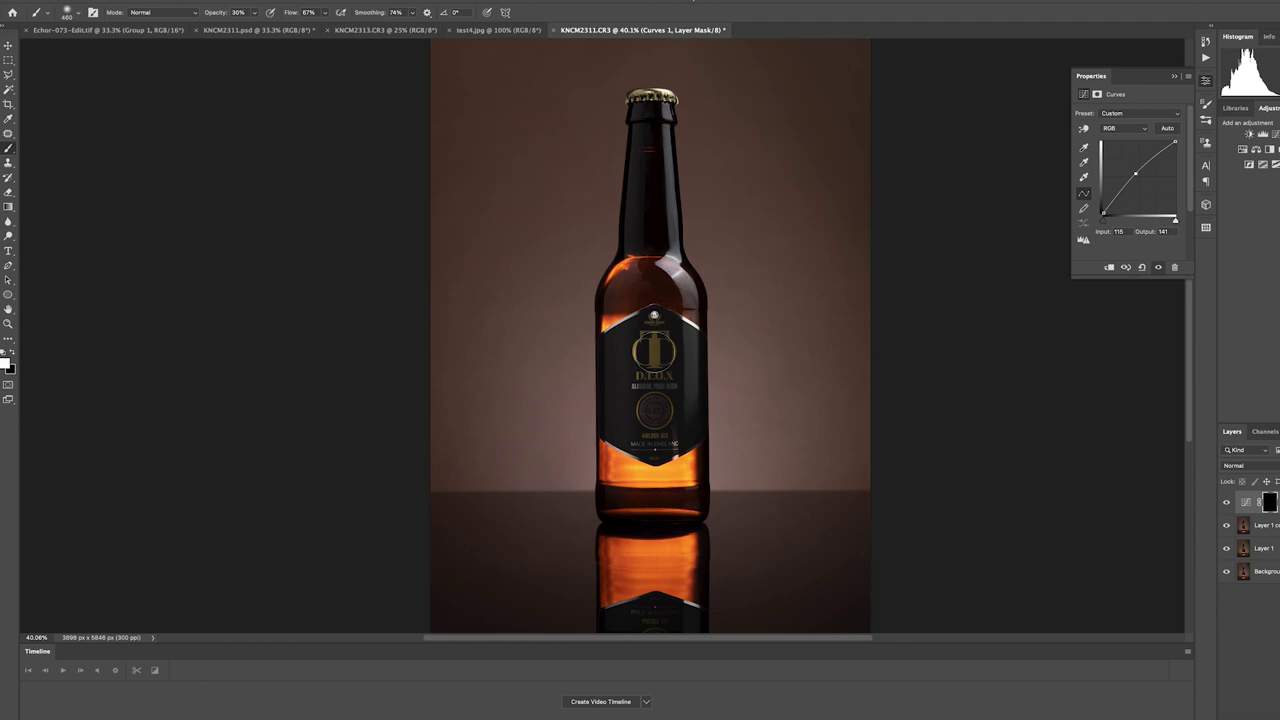
{"action": "mouse_move", "coordinate": [657, 338]}
{"action": "left_mouse_down"}
{"action": "mouse_move", "coordinate": [656, 400]}
{"action": "mouse_move", "coordinate": [656, 330]}
{"action": "mouse_move", "coordinate": [668, 352]}
{"action": "mouse_move", "coordinate": [648, 362]}
{"action": "mouse_move", "coordinate": [683, 382]}
{"action": "mouse_move", "coordinate": [643, 422]}
{"action": "mouse_move", "coordinate": [671, 426]}
{"action": "mouse_move", "coordinate": [644, 424]}
{"action": "mouse_move", "coordinate": [656, 332]}
{"action": "mouse_move", "coordinate": [646, 350]}
{"action": "mouse_move", "coordinate": [661, 430]}
{"action": "left_mouse_up"}
- Compare the label with and without the masked Curves brightening
{"action": "left_click", "coordinate": [1227, 503]}
{"action": "left_click", "coordinate": [1227, 505]}
{"action": "left_click", "coordinate": [1227, 505]}
{"action": "left_click", "coordinate": [1227, 505]}
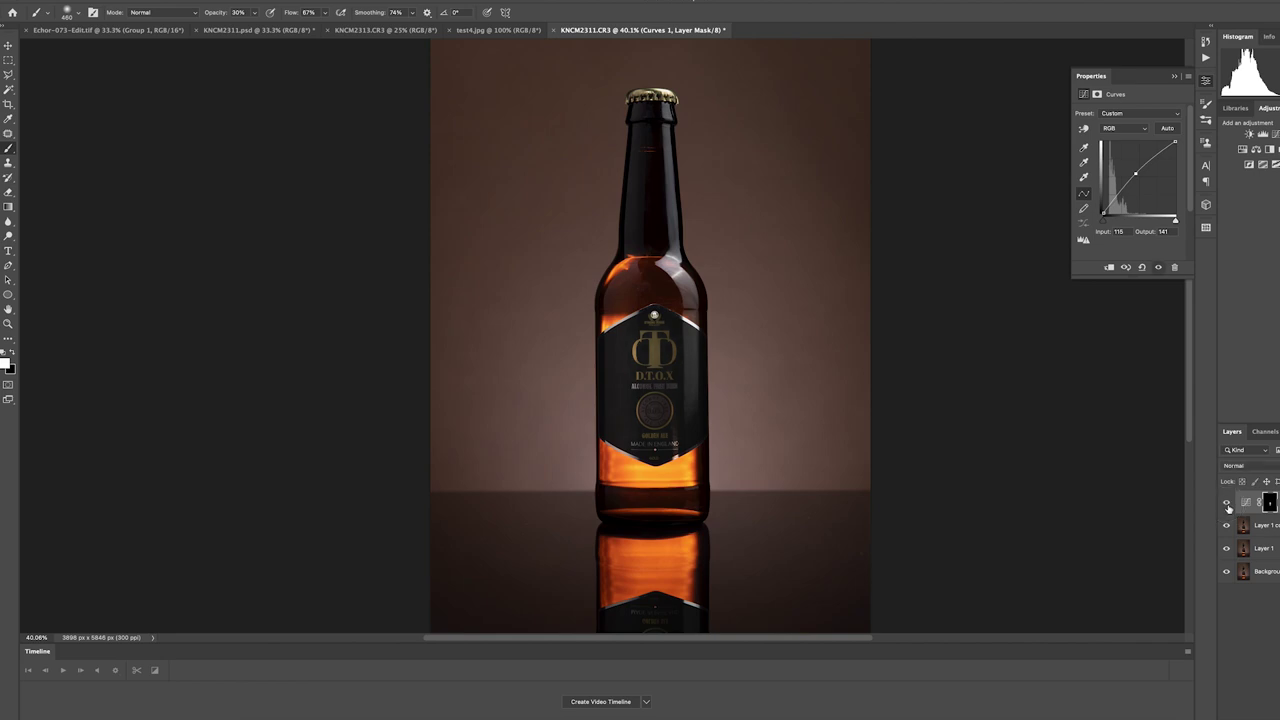
{"action": "left_click", "coordinate": [1227, 505]}
{"action": "left_click", "coordinate": [1227, 505]}
{"action": "left_click", "coordinate": [1227, 505]}
{"action": "left_click", "coordinate": [1227, 505]}
- Strengthen the label's Curves brightening by moving the curve point to input 93, output 157, and compare the effect
{"action": "left_click", "coordinate": [1249, 502]}
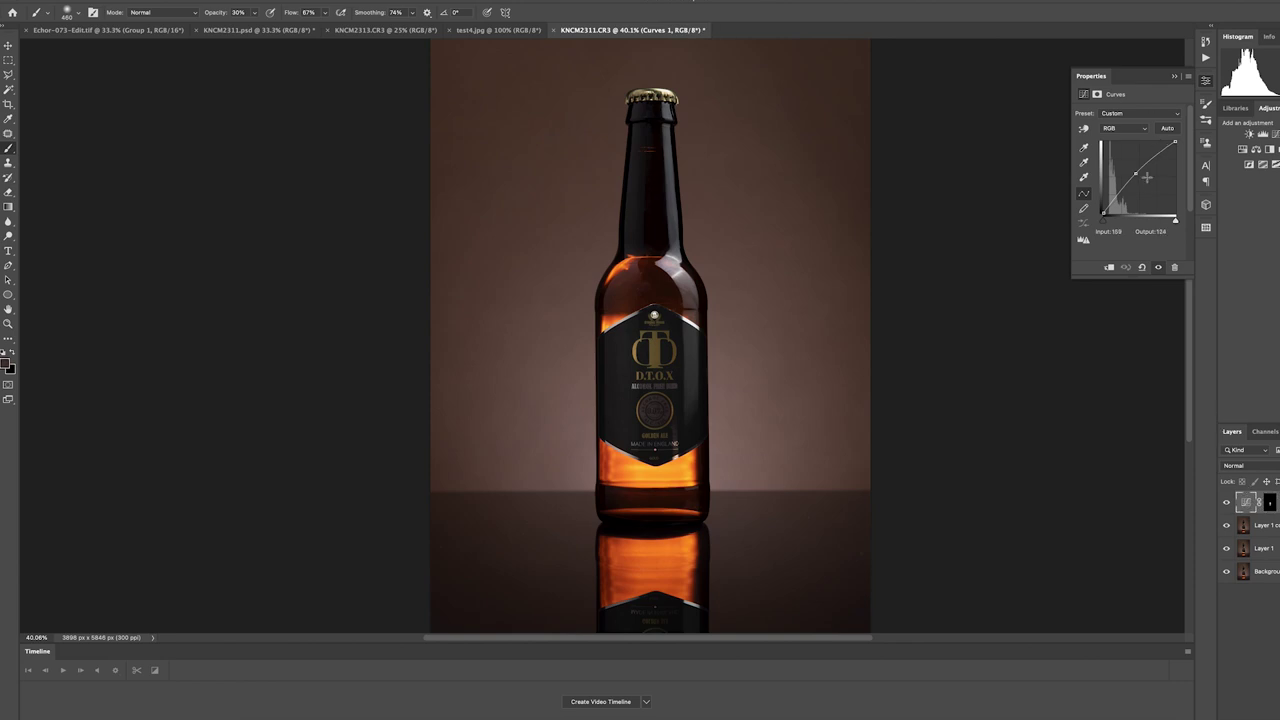
{"action": "left_click_drag", "start_coordinate": [1137, 174], "coordinate": [1129, 169]}
{"action": "left_click", "coordinate": [1227, 503]}
{"action": "left_click", "coordinate": [1227, 503]}
{"action": "left_click", "coordinate": [1227, 503]}
{"action": "left_click", "coordinate": [1227, 503]}
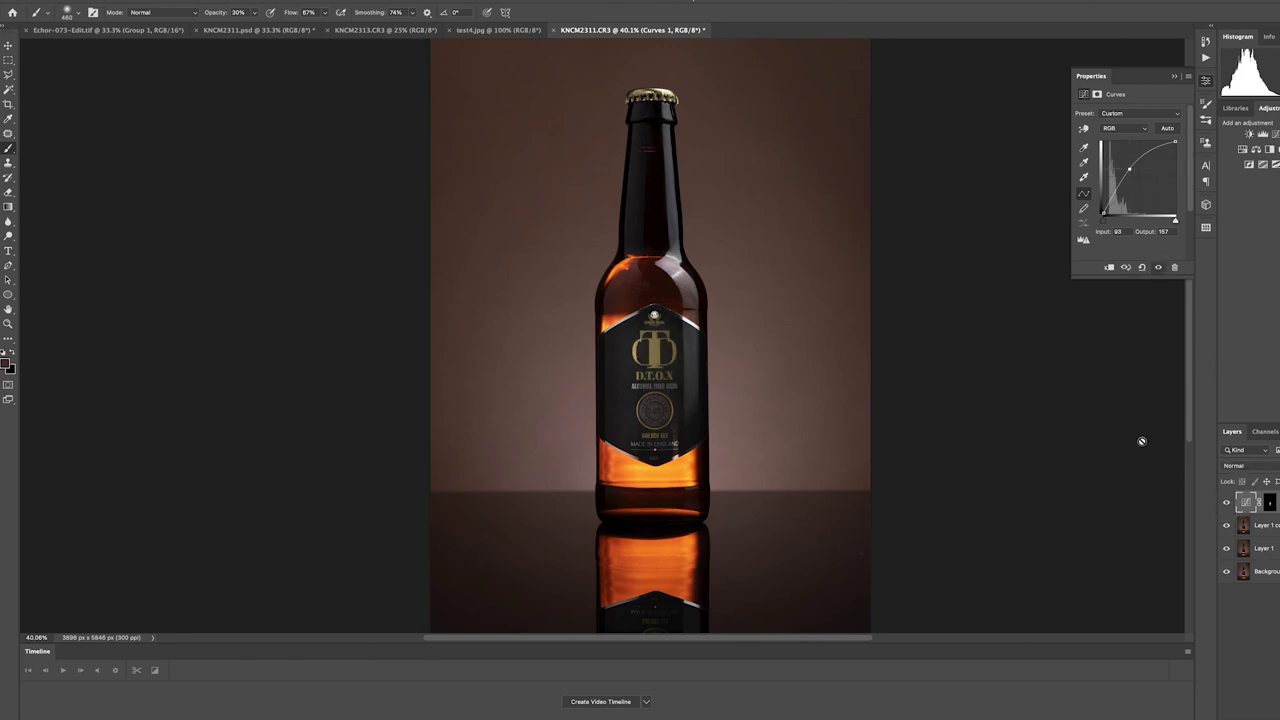